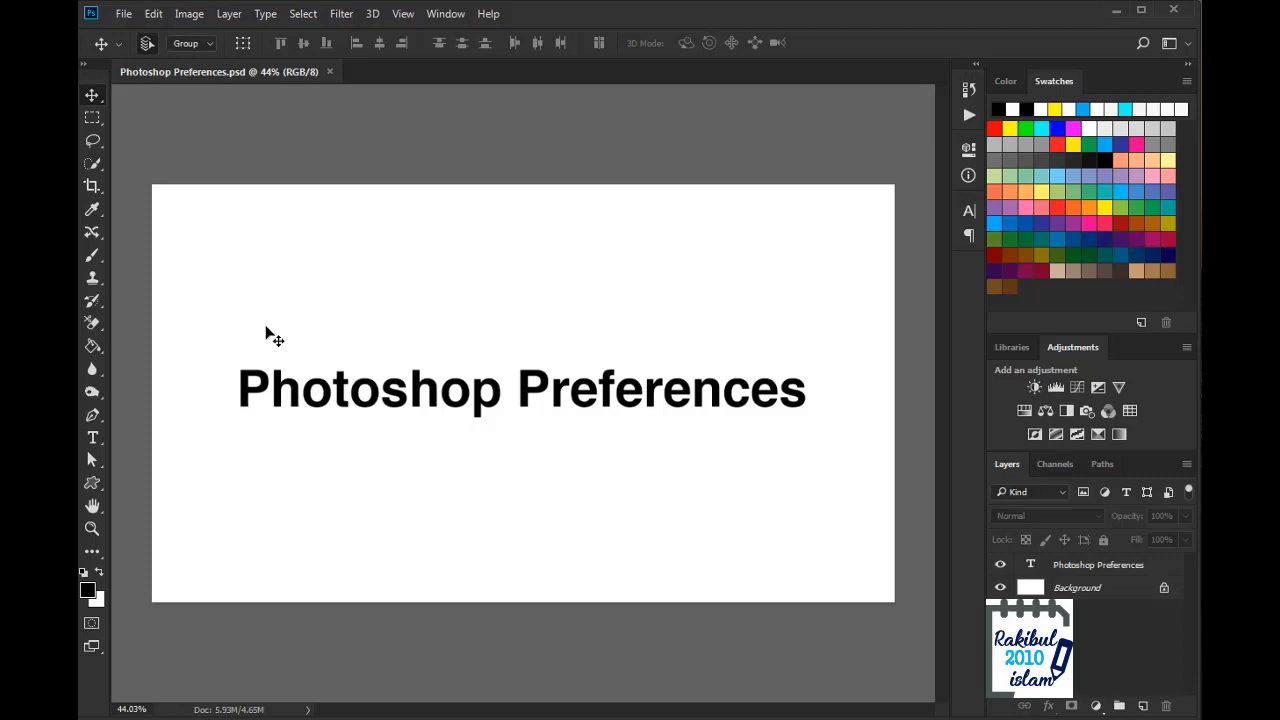
- Open the Interface page of Photoshop's Preferences from the Edit menu
{"action": "left_click", "coordinate": [153, 15]}
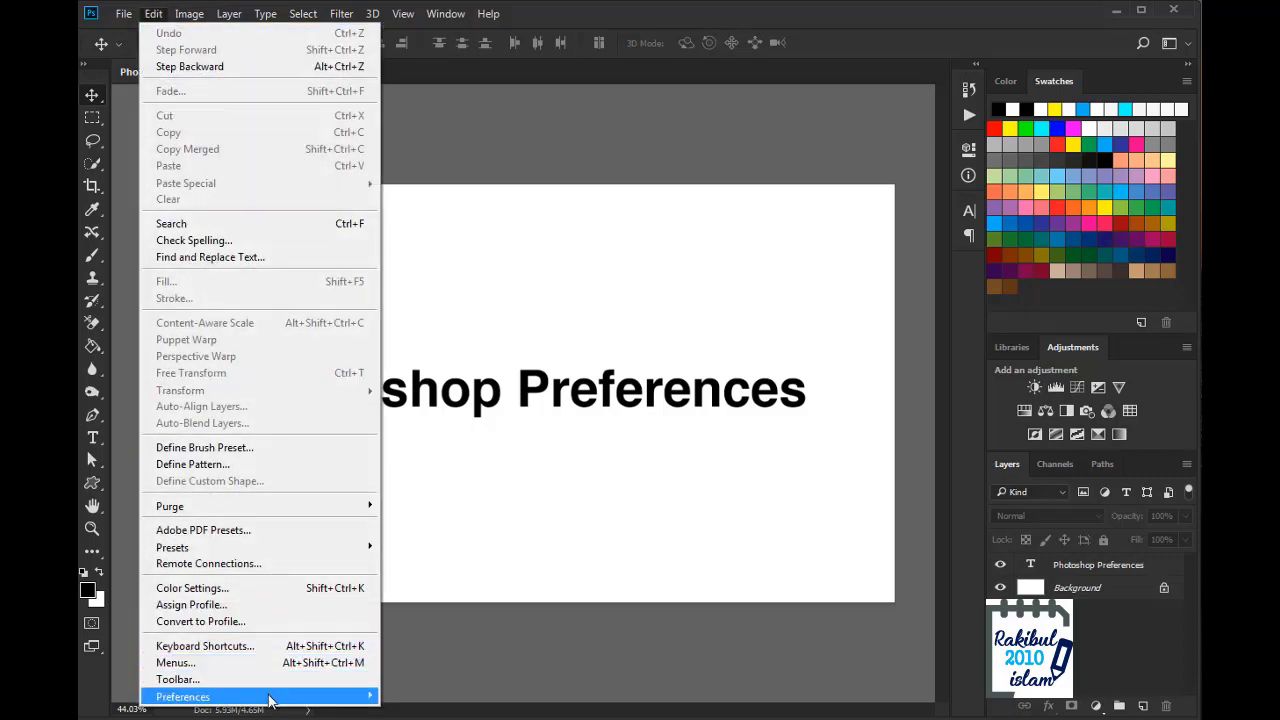
{"action": "mouse_move", "coordinate": [265, 702]}
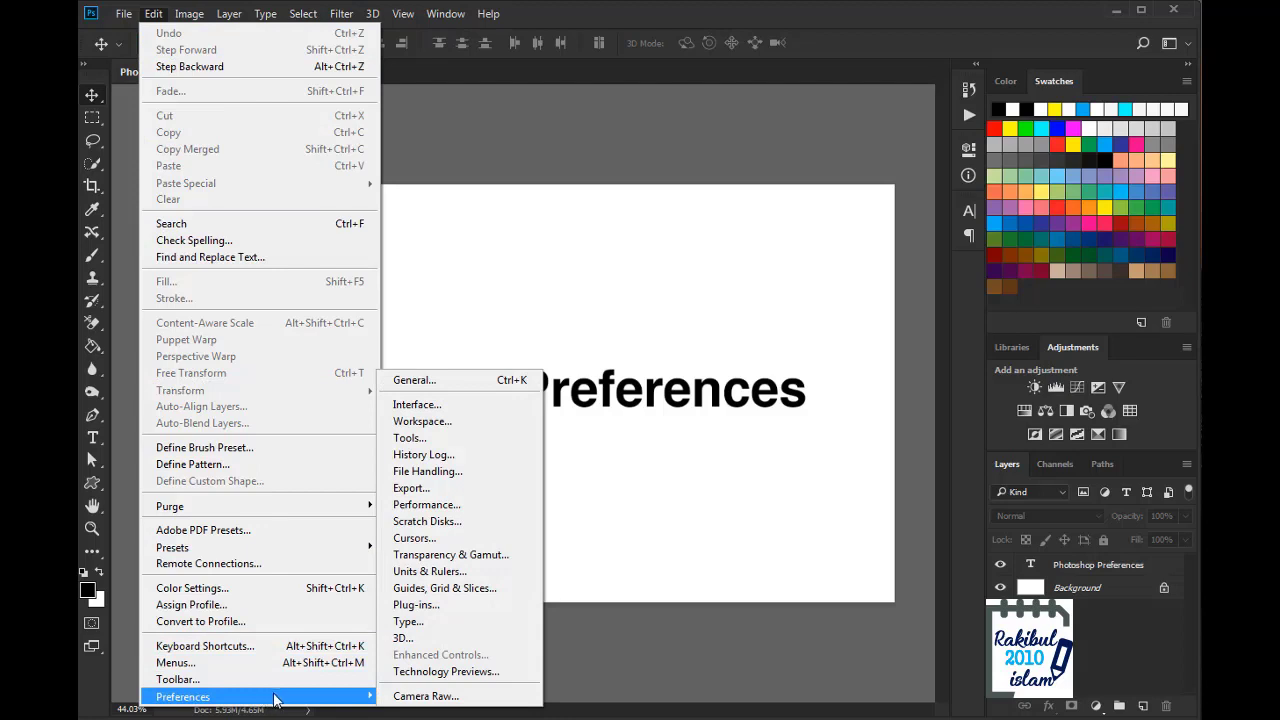
{"action": "left_click", "coordinate": [428, 410]}
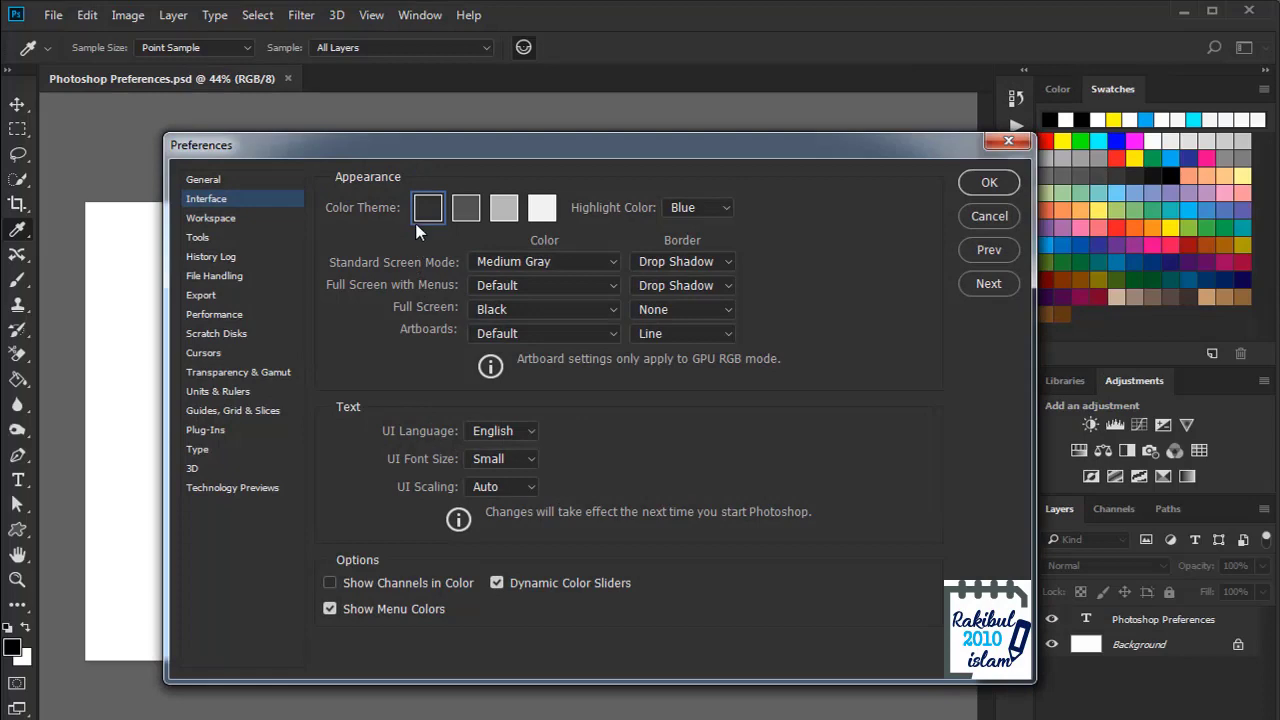
{"action": "left_click", "coordinate": [464, 218]}
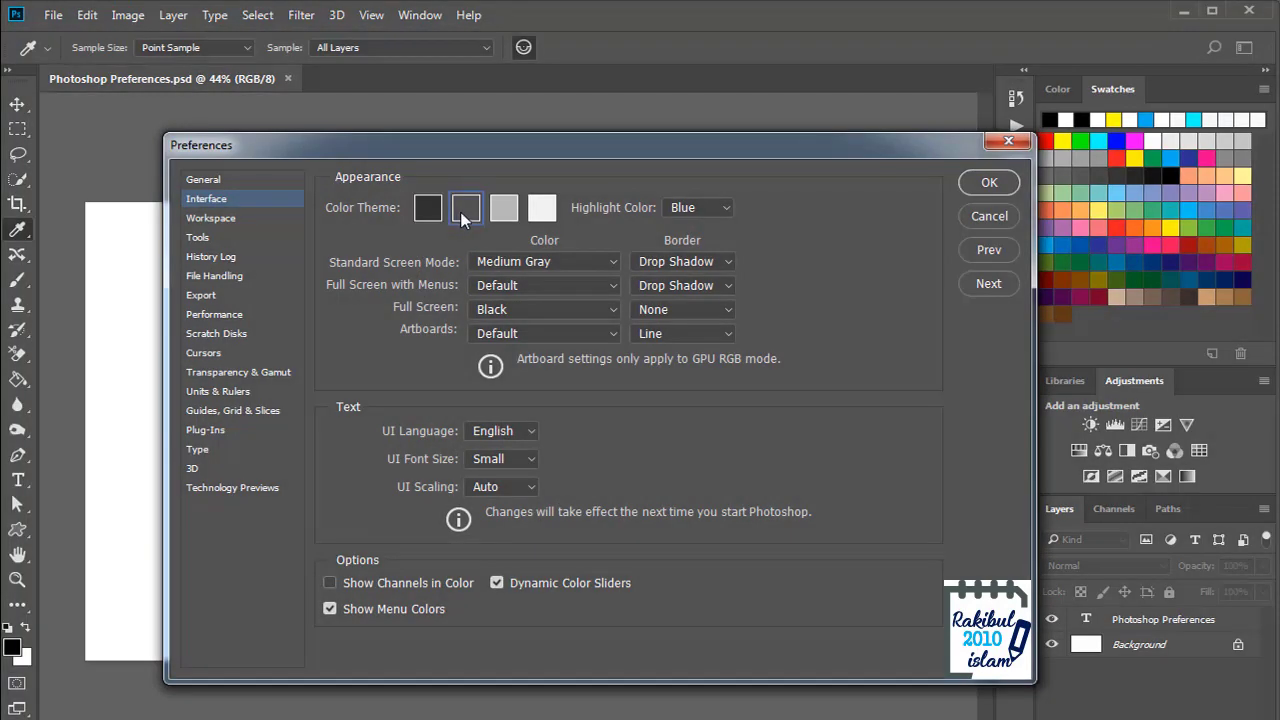
{"action": "left_click", "coordinate": [503, 218]}
{"action": "left_click", "coordinate": [541, 210]}
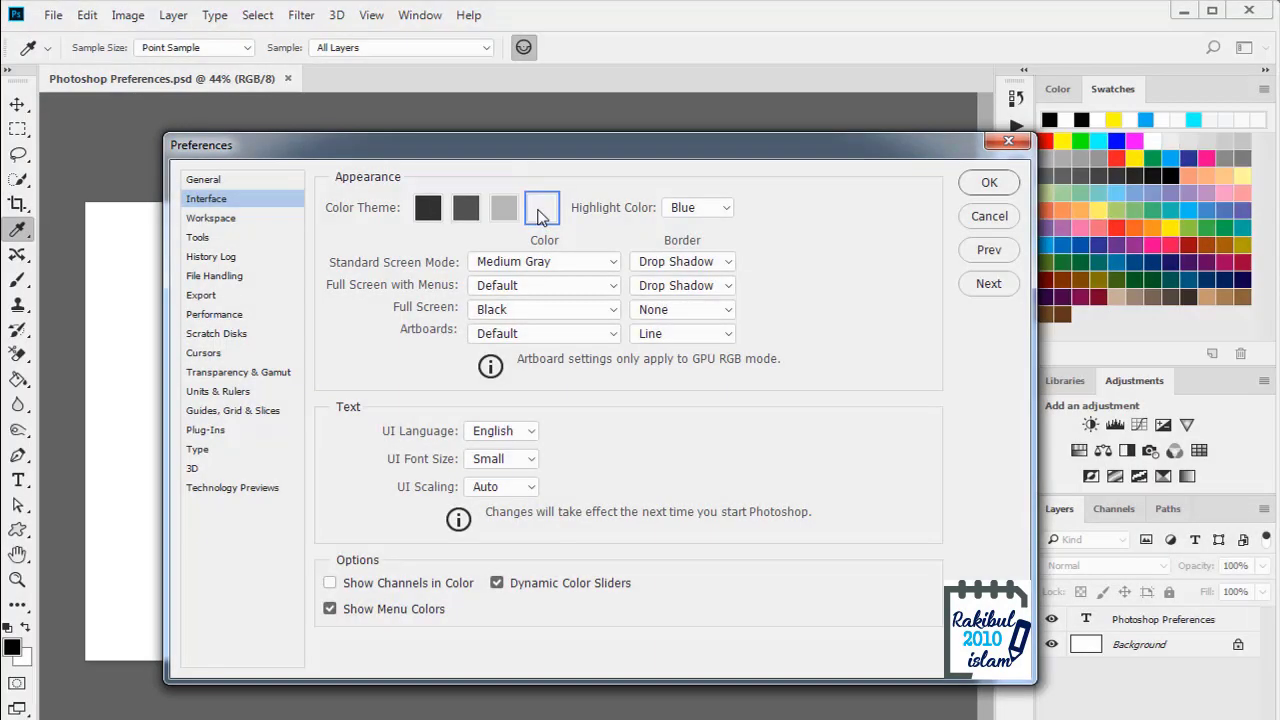
{"action": "left_click", "coordinate": [506, 218]}
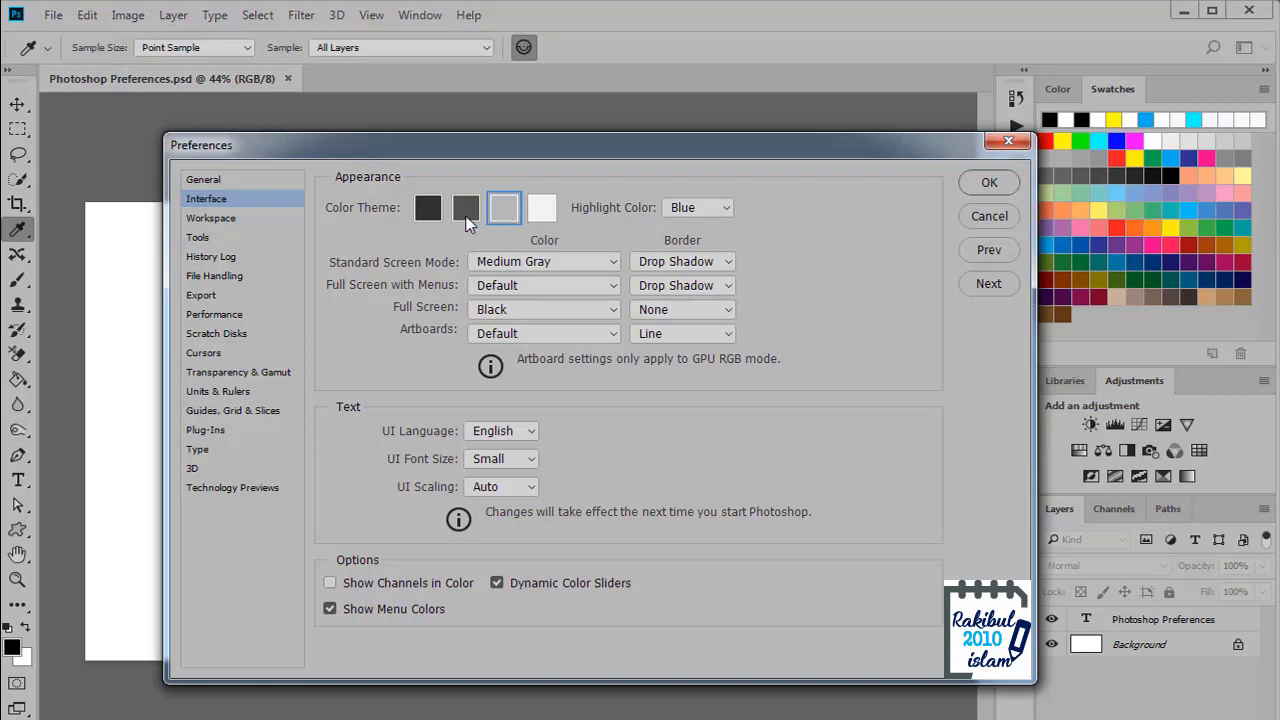
{"action": "left_click", "coordinate": [466, 220]}
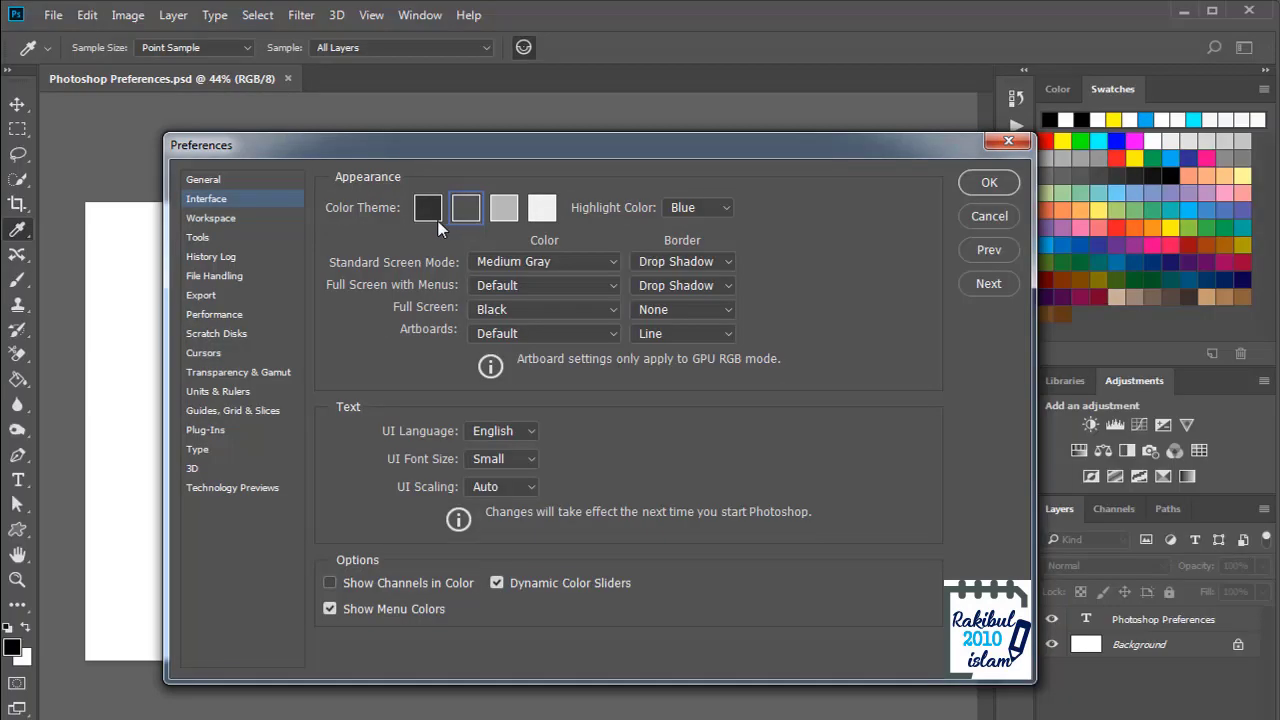
{"action": "left_click", "coordinate": [433, 220]}
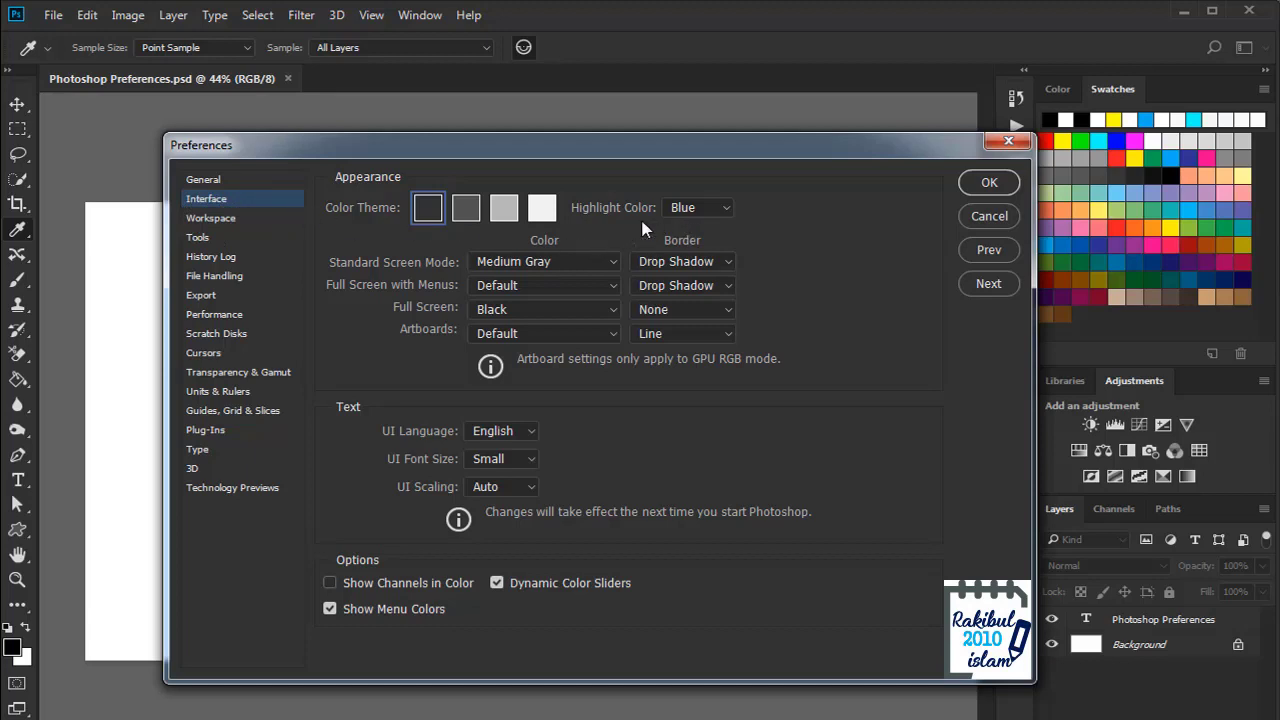
- Try the Default highlight colour, then set it back to Blue
{"action": "left_click", "coordinate": [721, 212]}
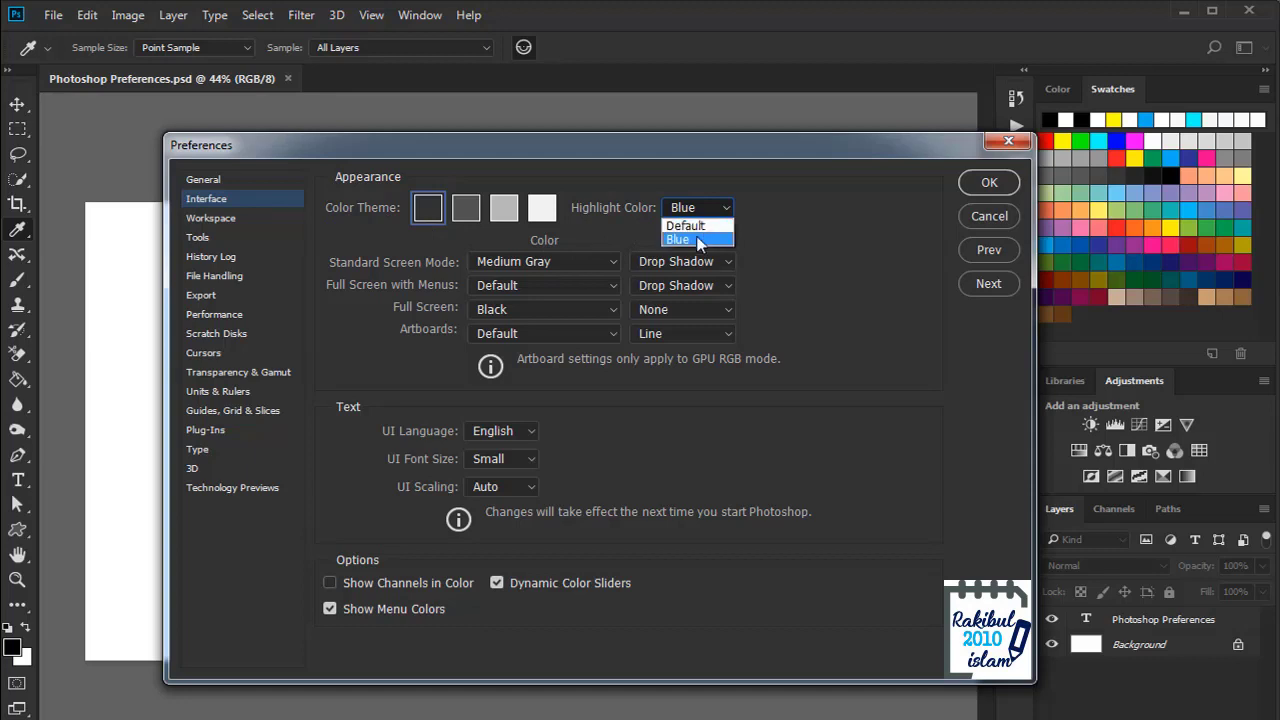
{"action": "left_click", "coordinate": [700, 226]}
{"action": "left_click", "coordinate": [709, 207]}
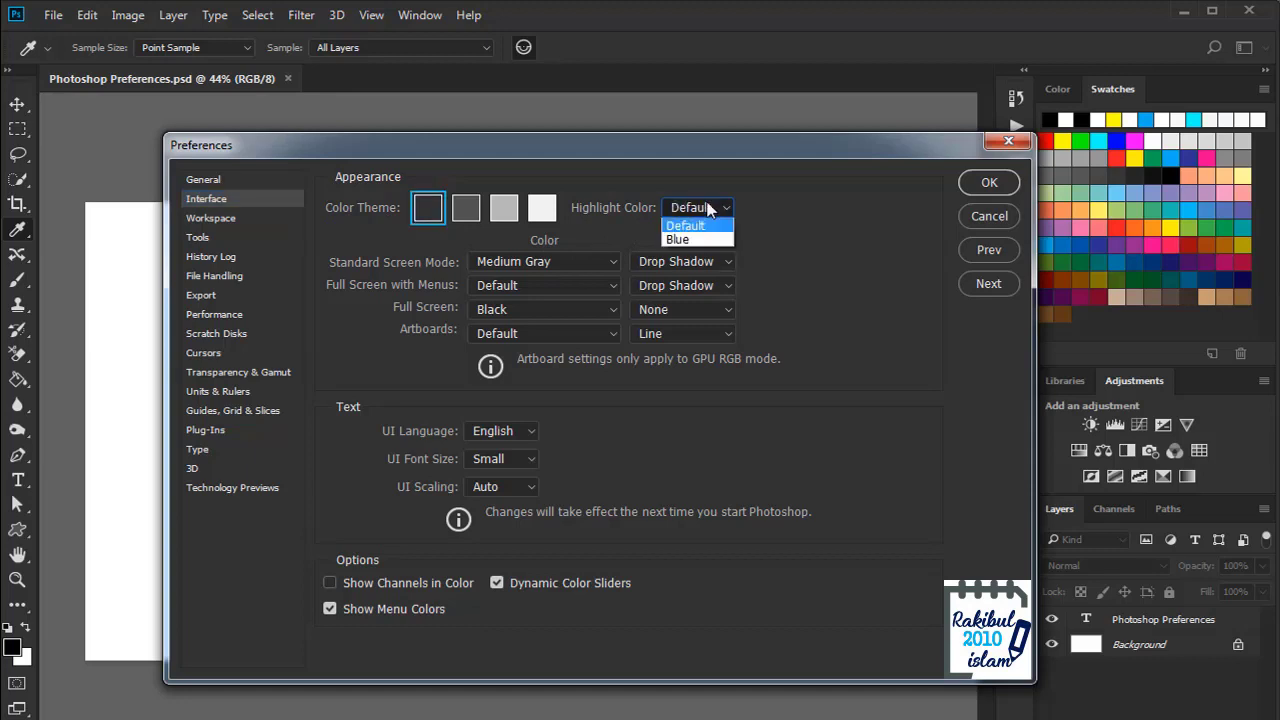
{"action": "left_click", "coordinate": [700, 239]}
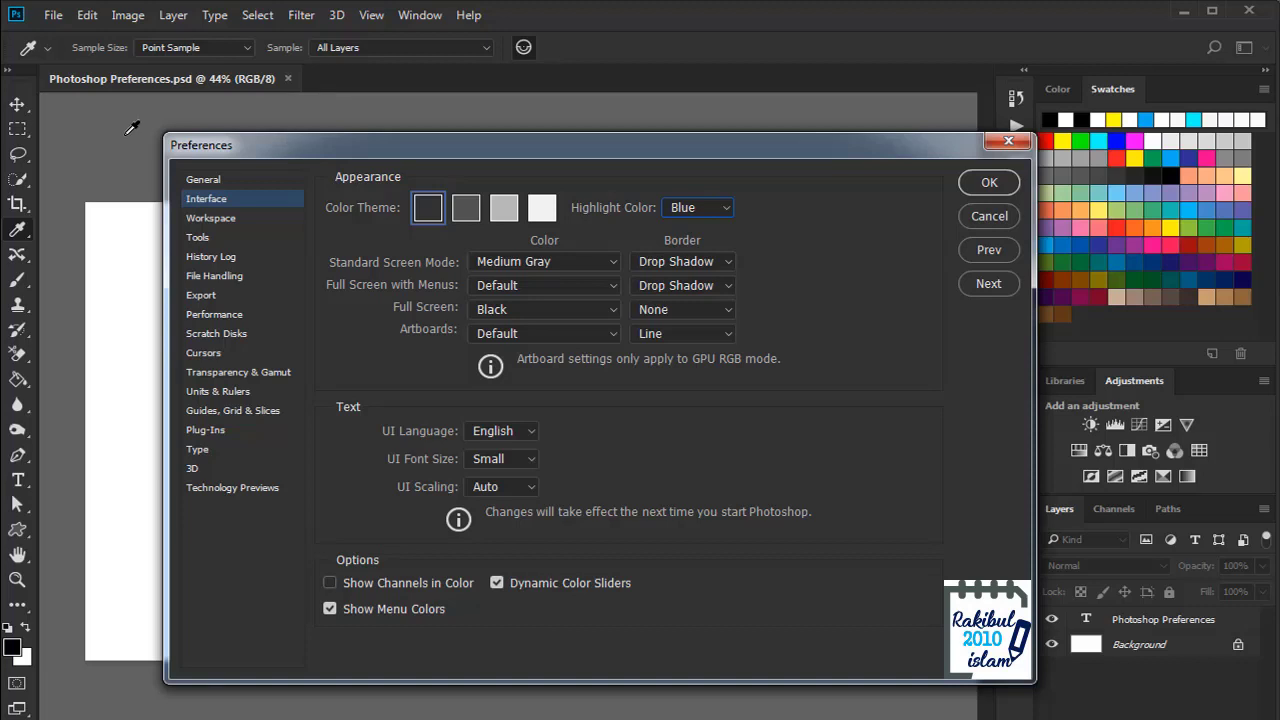
- Preview a Black Standard Screen Mode surround, then restore Medium Gray
{"action": "left_click", "coordinate": [524, 262]}
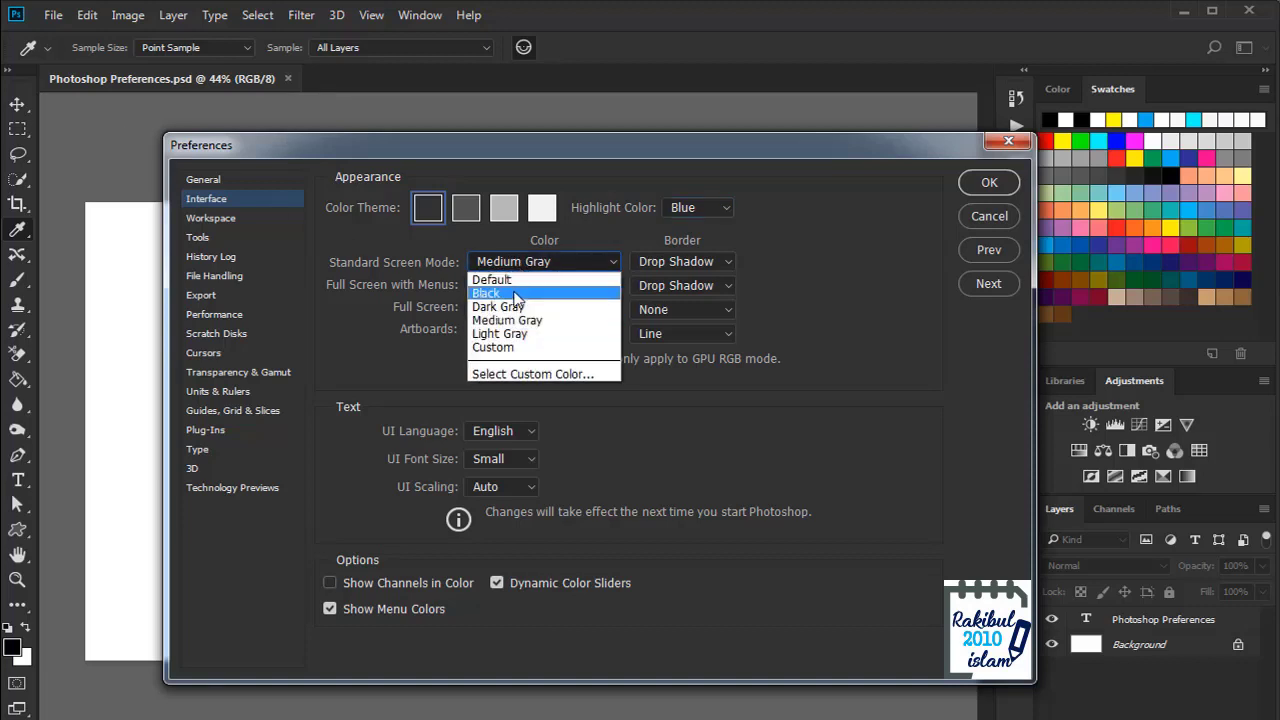
{"action": "left_click", "coordinate": [514, 294]}
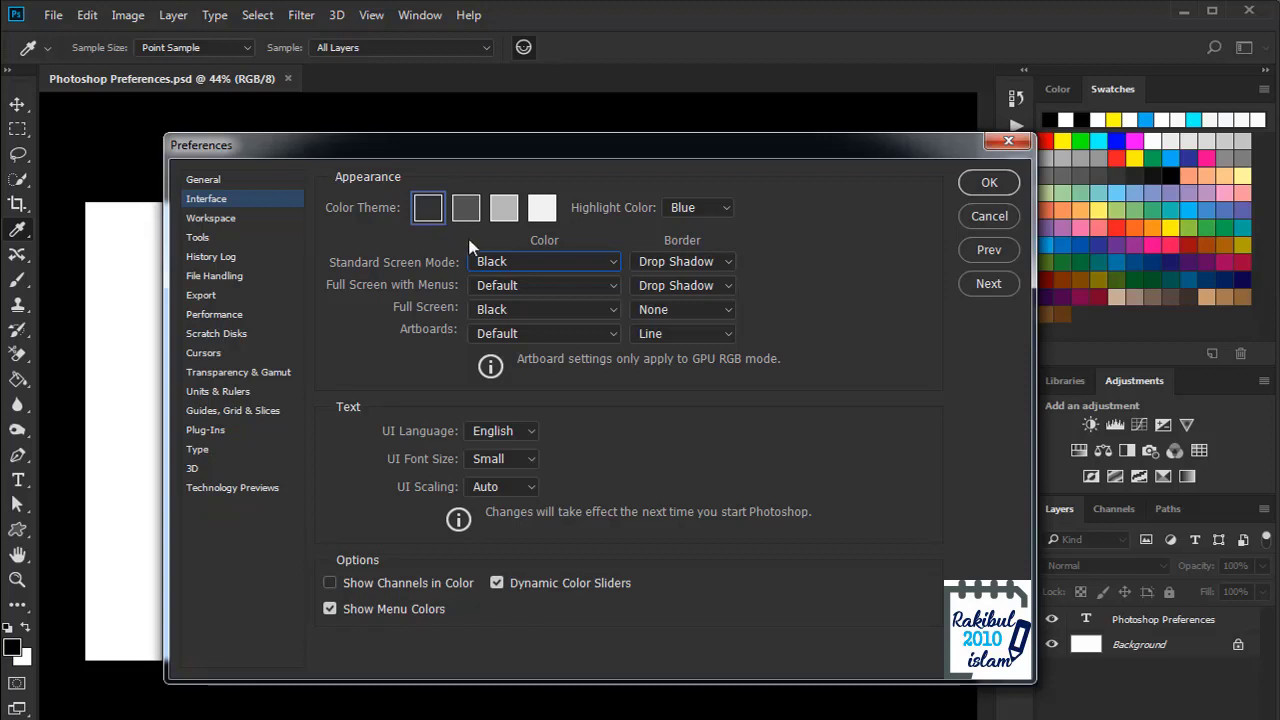
{"action": "left_click", "coordinate": [513, 263]}
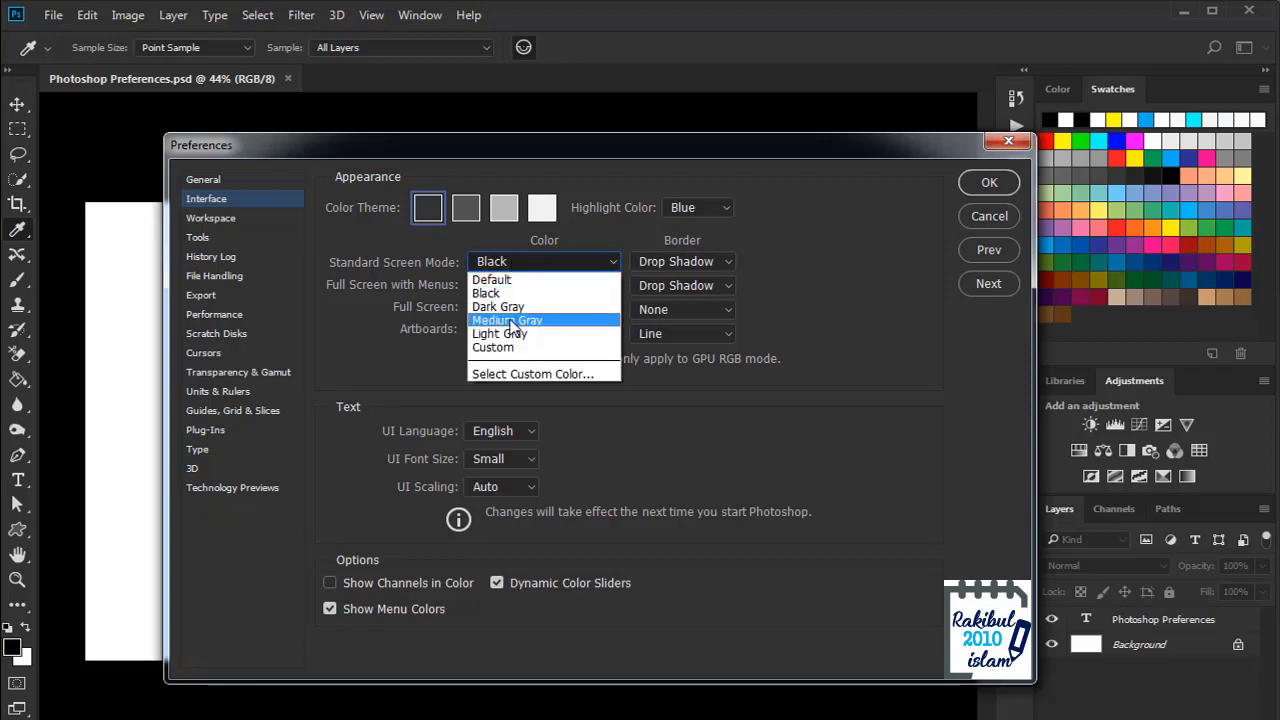
{"action": "left_click", "coordinate": [512, 320]}
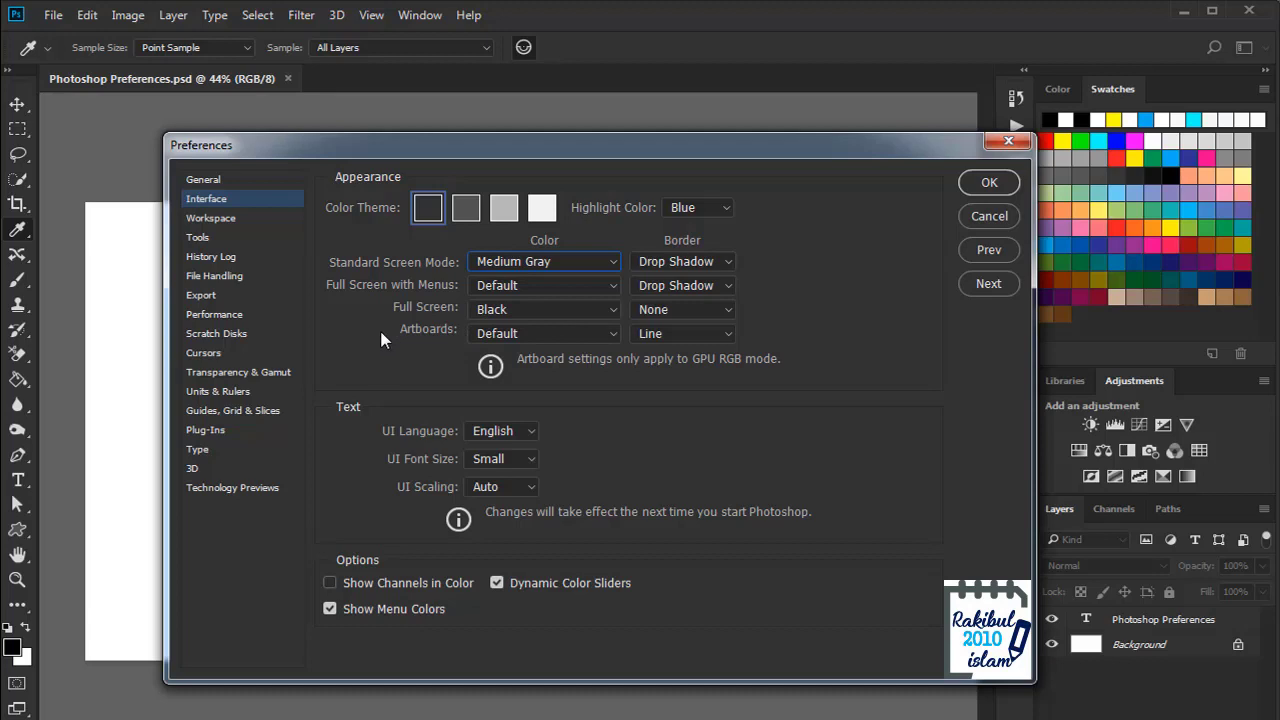
- Toggle Zoom with Scroll Wheel on and back off under Tools, then view History Log
{"action": "left_click", "coordinate": [244, 225]}
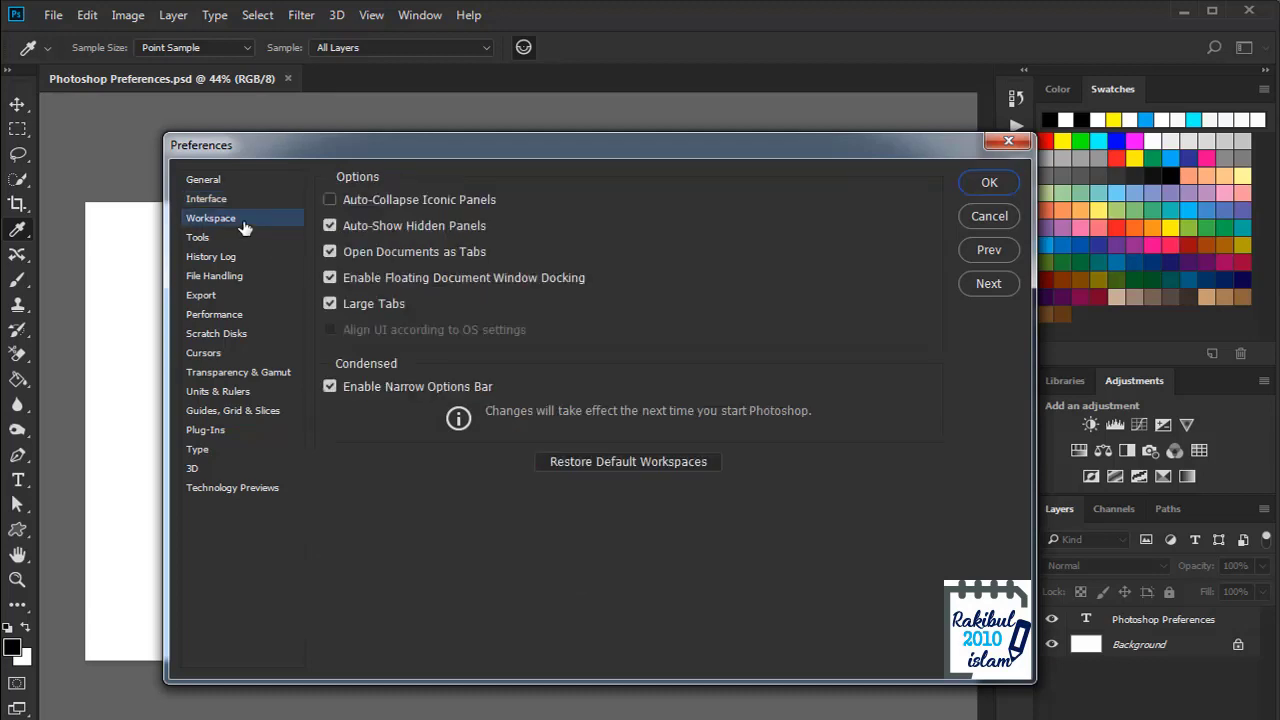
{"action": "left_click", "coordinate": [240, 245]}
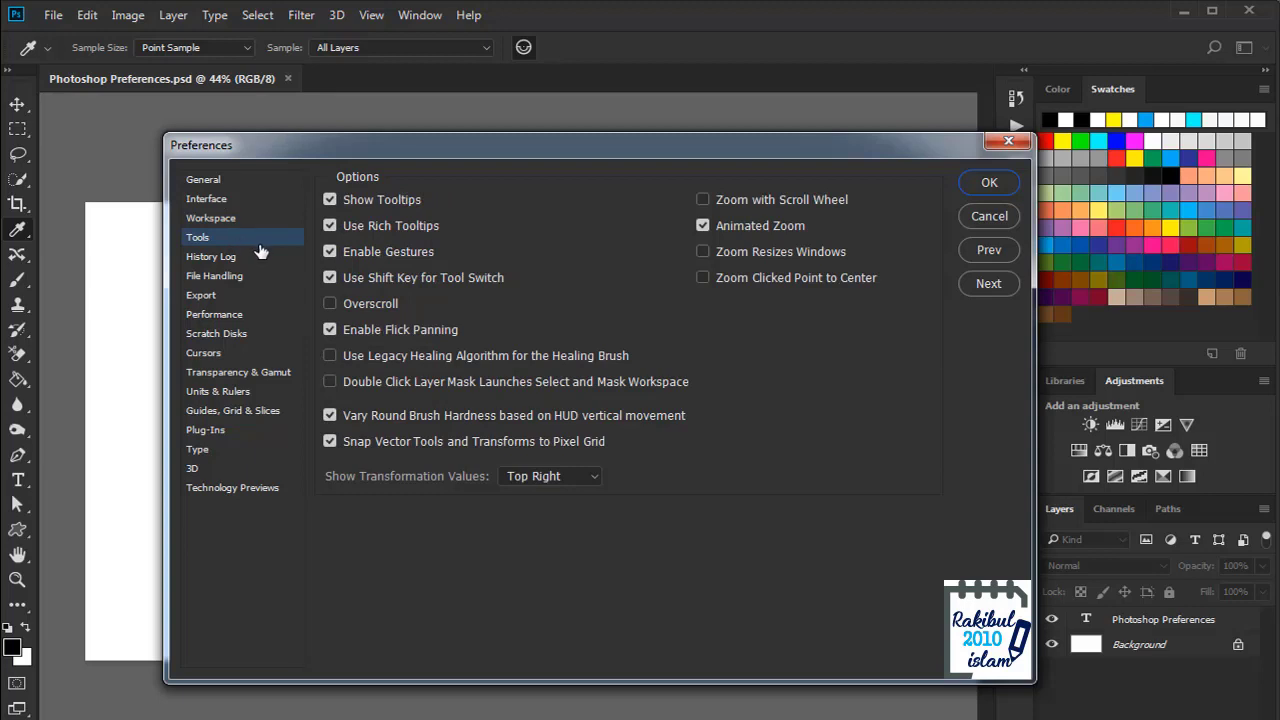
{"action": "left_click", "coordinate": [704, 203]}
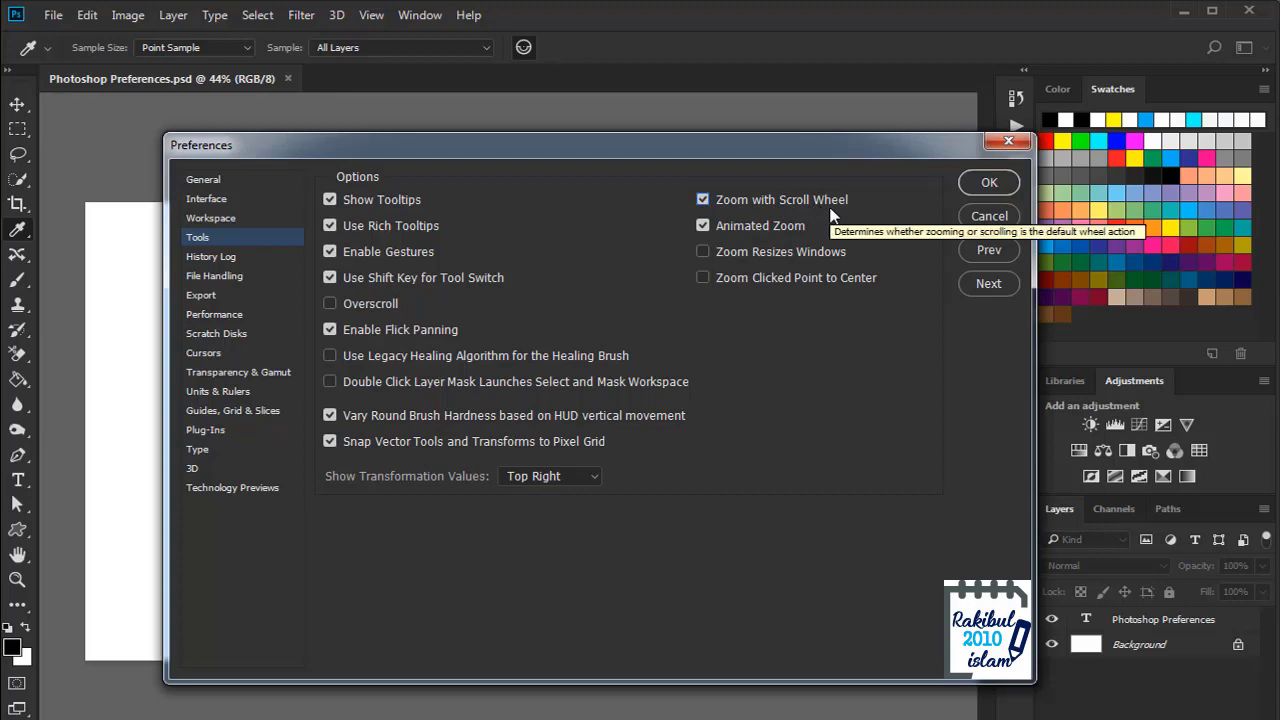
{"action": "left_click", "coordinate": [703, 201]}
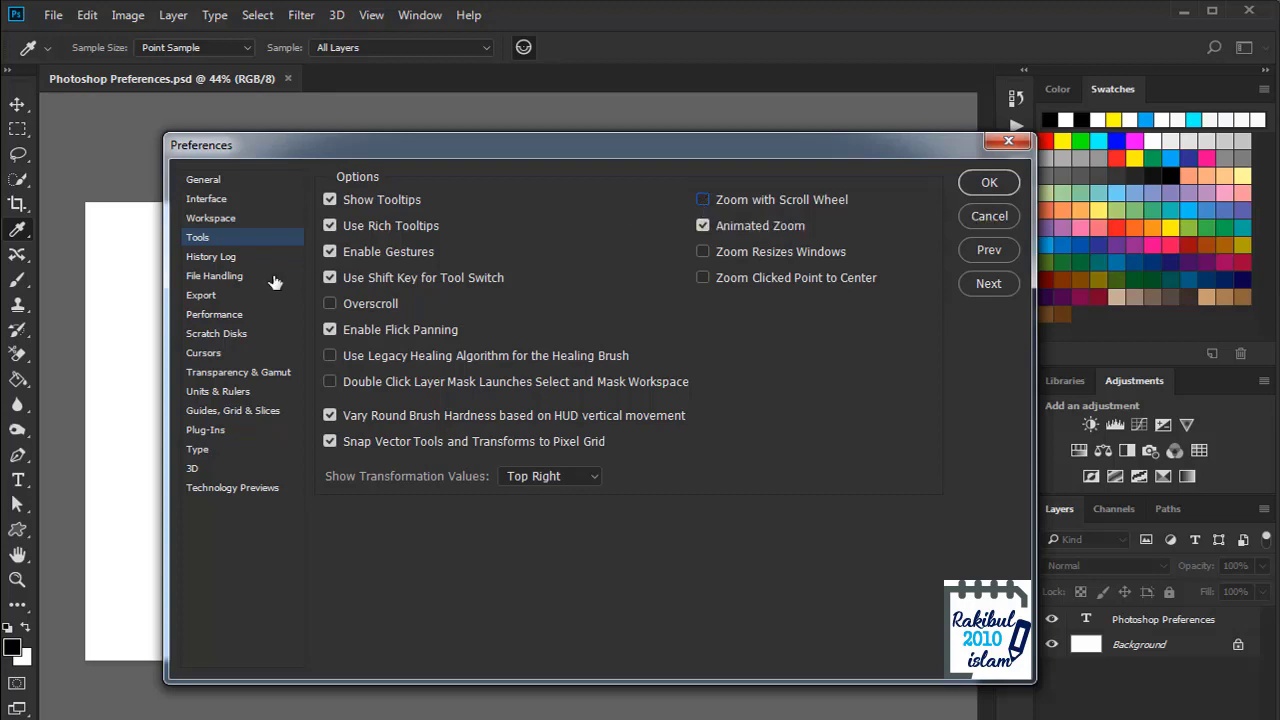
{"action": "left_click", "coordinate": [236, 259]}
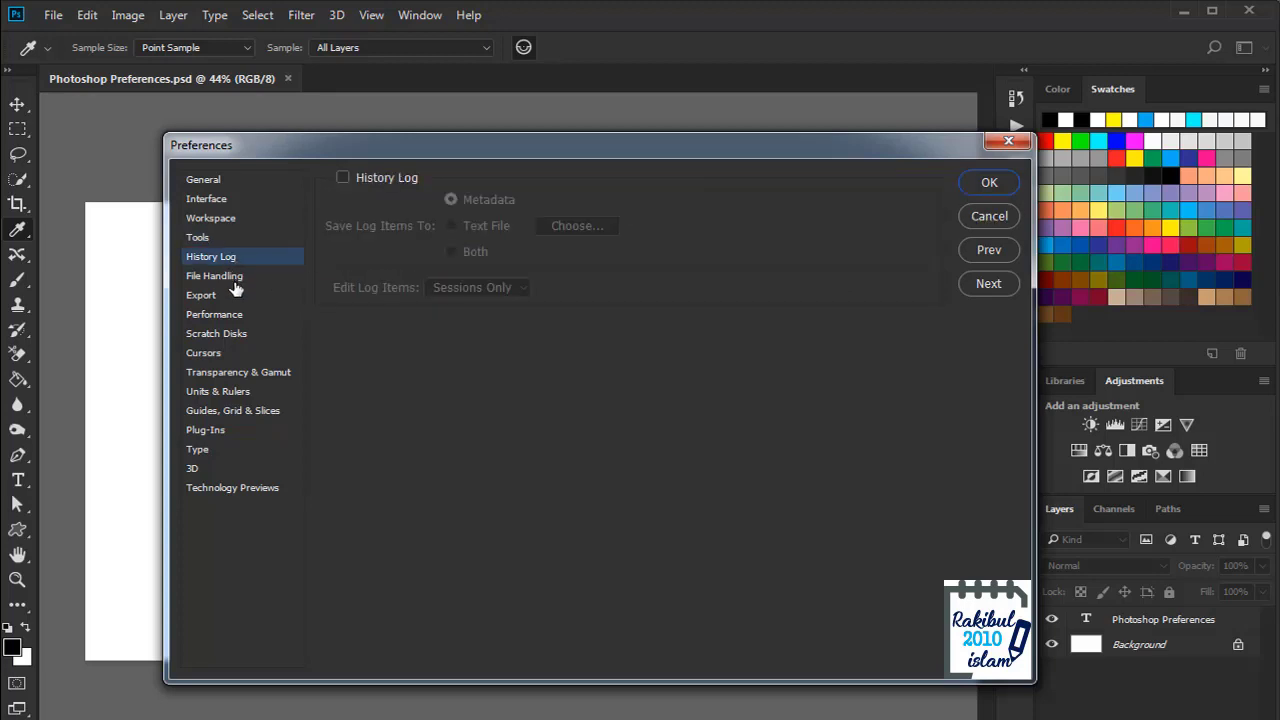
- Enable 5-minute auto-save of recovery information under File Handling, then turn it back off
{"action": "left_click", "coordinate": [236, 280]}
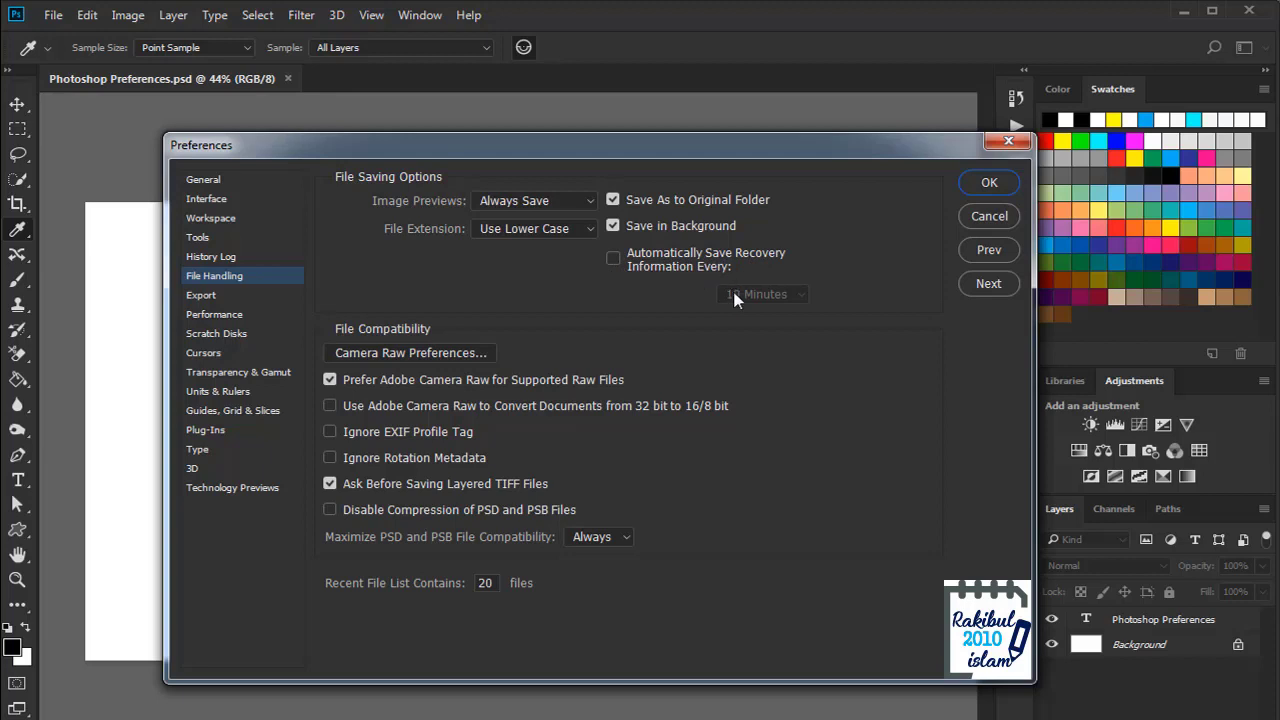
{"action": "left_click", "coordinate": [613, 260]}
{"action": "left_click", "coordinate": [745, 294]}
{"action": "left_click", "coordinate": [738, 312]}
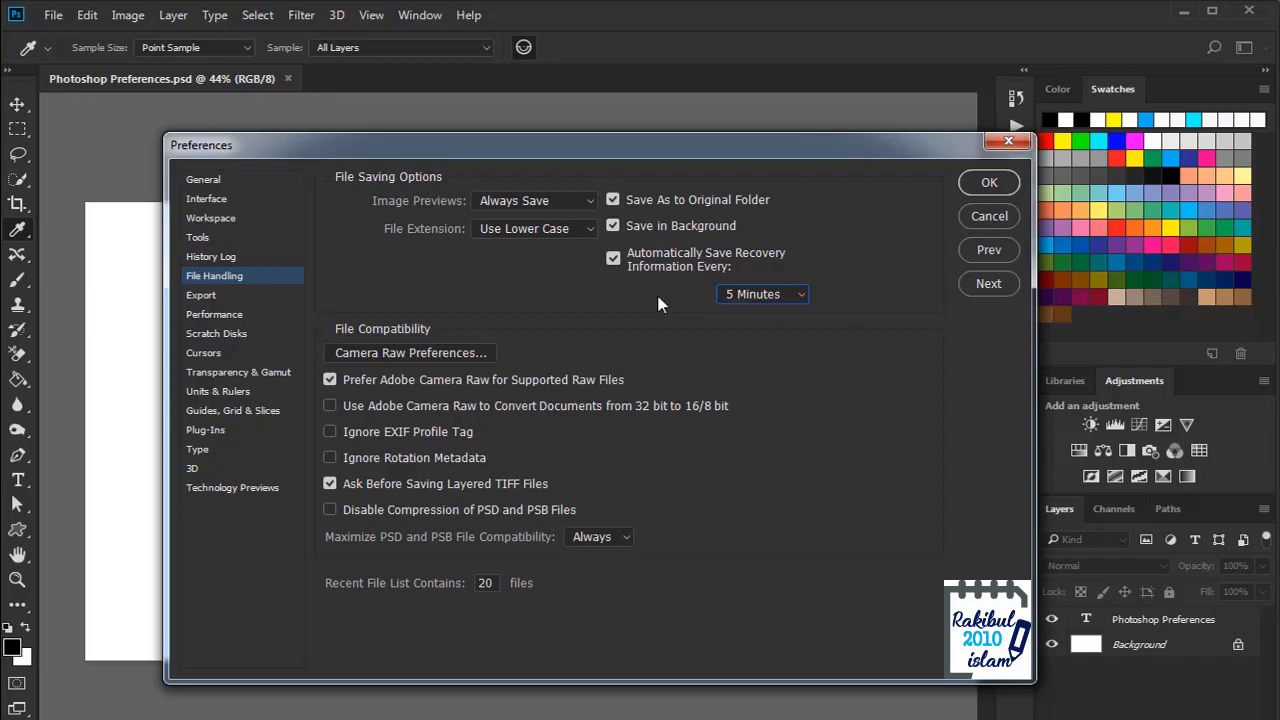
{"action": "left_click", "coordinate": [614, 261]}
{"action": "left_click", "coordinate": [250, 297]}
{"action": "left_click", "coordinate": [250, 316]}
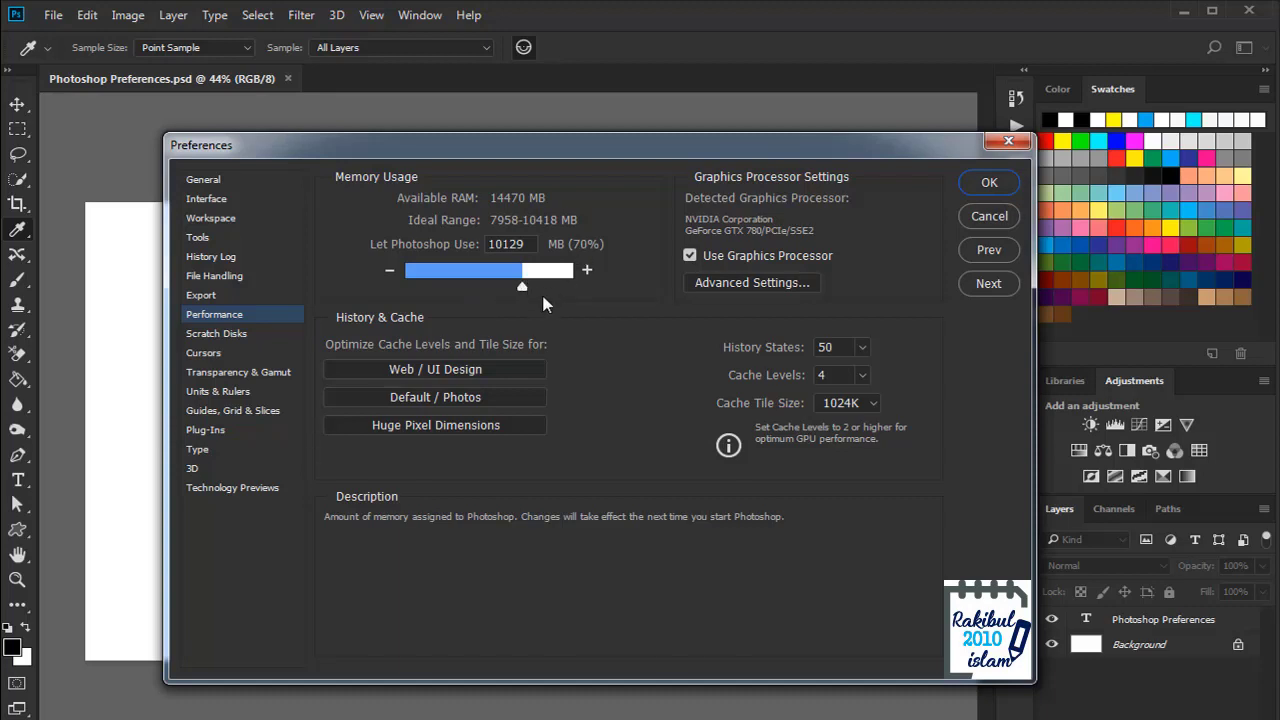
- View the Scratch Disks page, where only drive D:\ is active
{"action": "mouse_move", "coordinate": [608, 343]}
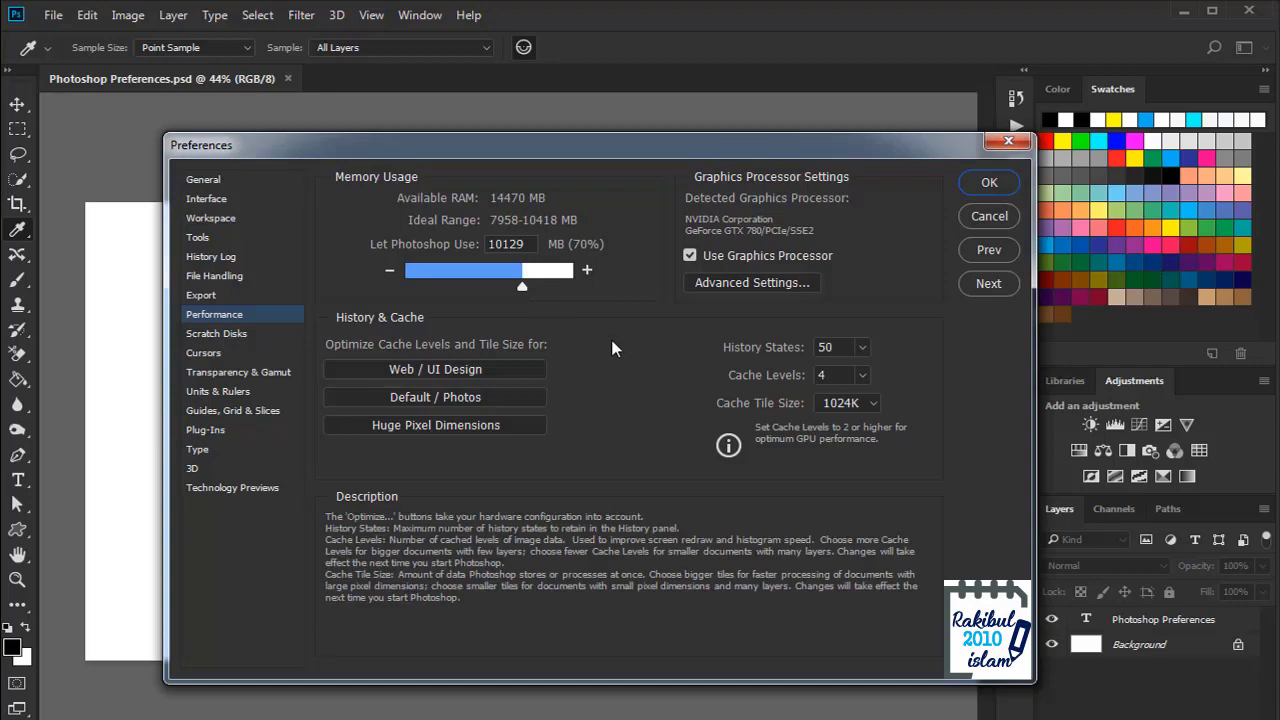
{"action": "mouse_move", "coordinate": [426, 252]}
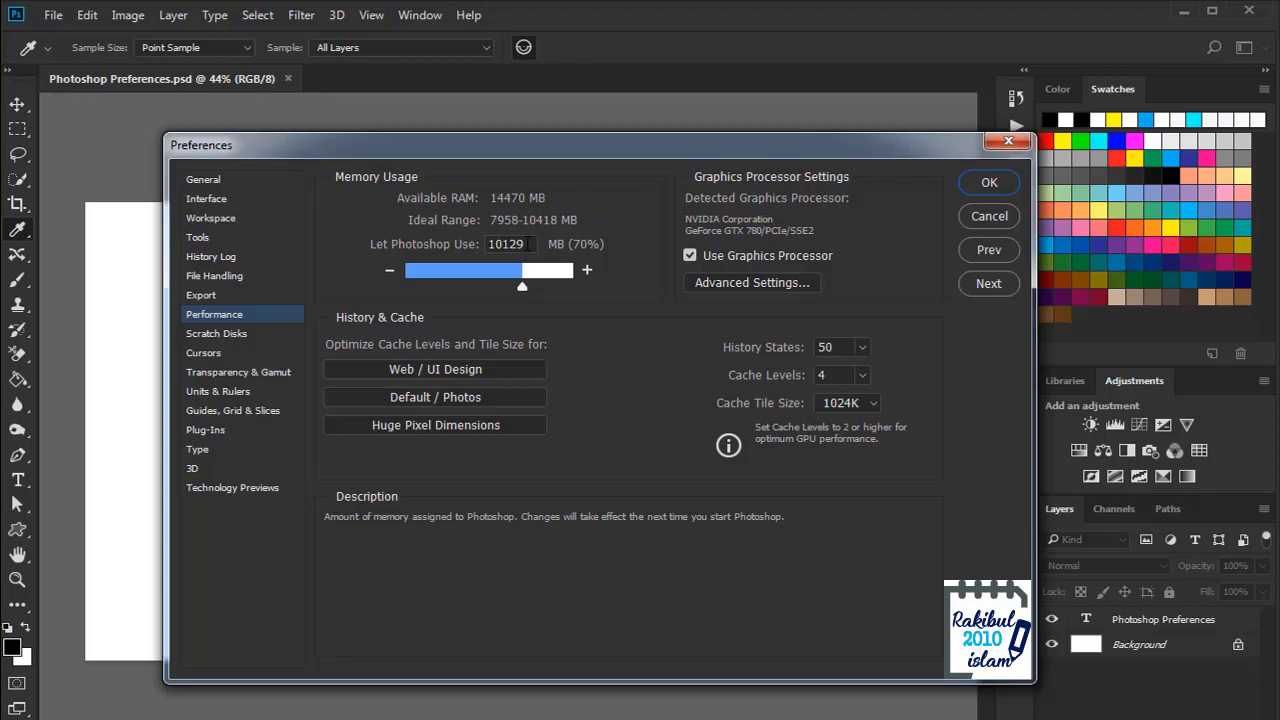
{"action": "left_click", "coordinate": [238, 336]}
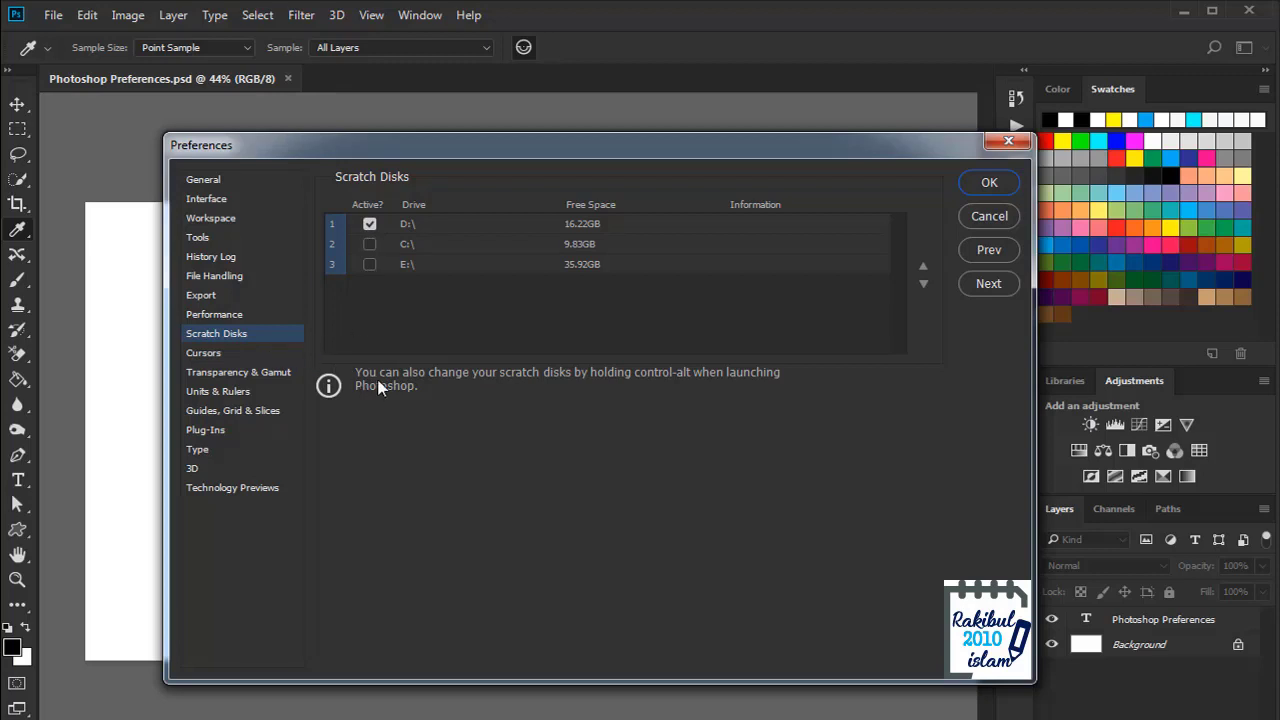
- Try each Painting Cursors option, ending on Full Size Brush Tip without crosshair
{"action": "left_click", "coordinate": [210, 358]}
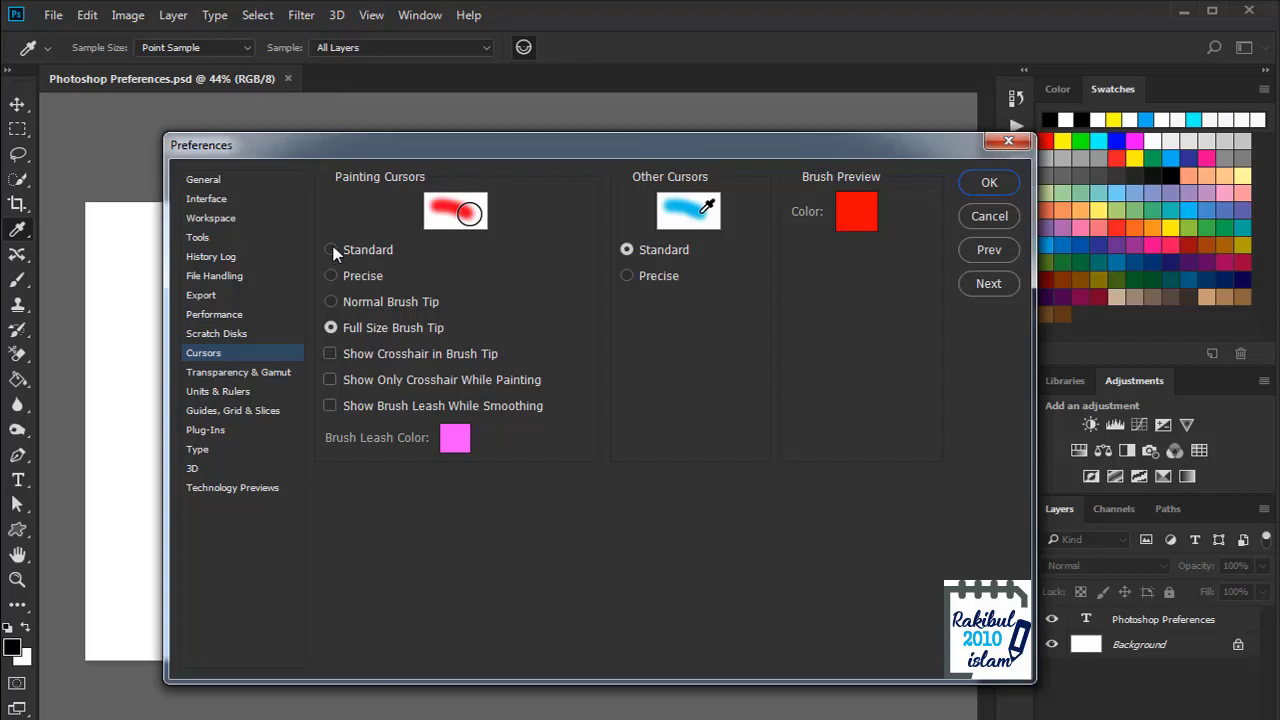
{"action": "left_click", "coordinate": [332, 251]}
{"action": "left_click", "coordinate": [331, 276]}
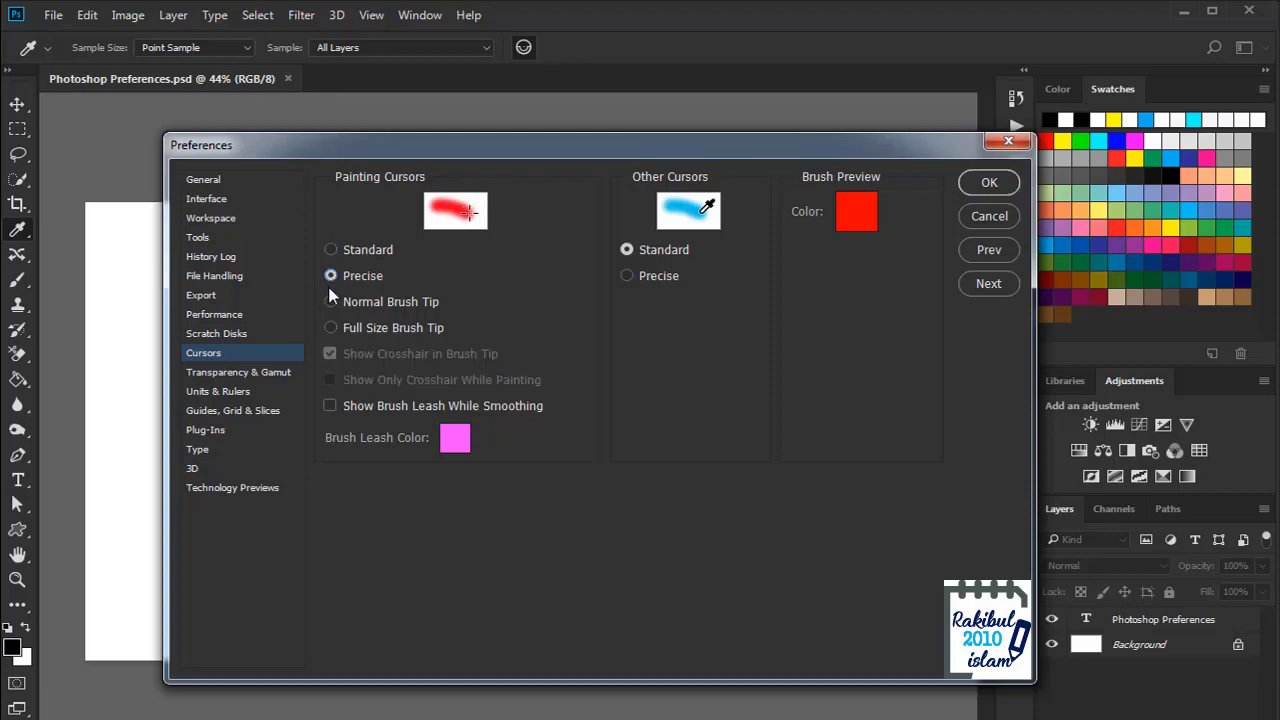
{"action": "left_click", "coordinate": [331, 300]}
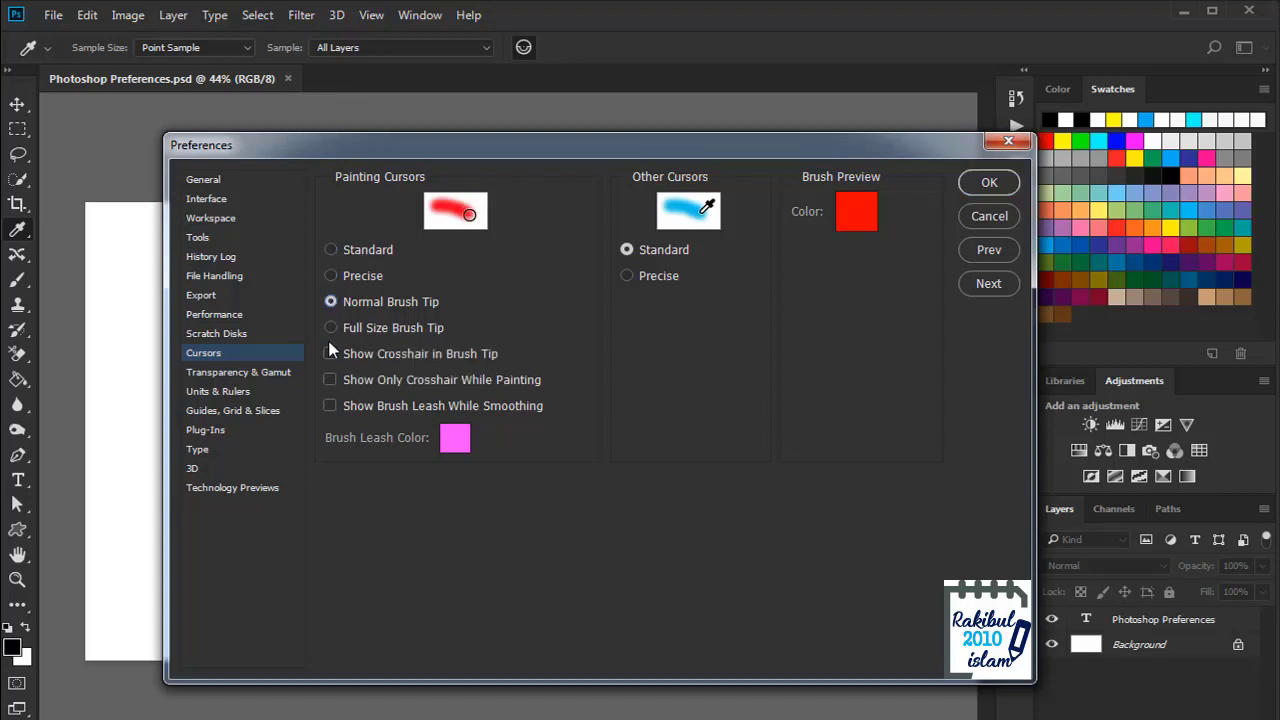
{"action": "left_click", "coordinate": [331, 356]}
{"action": "left_click", "coordinate": [331, 355]}
{"action": "left_click", "coordinate": [331, 328]}
- Review the Transparency & Gamut grid colours, keeping Light
{"action": "left_click", "coordinate": [230, 375]}
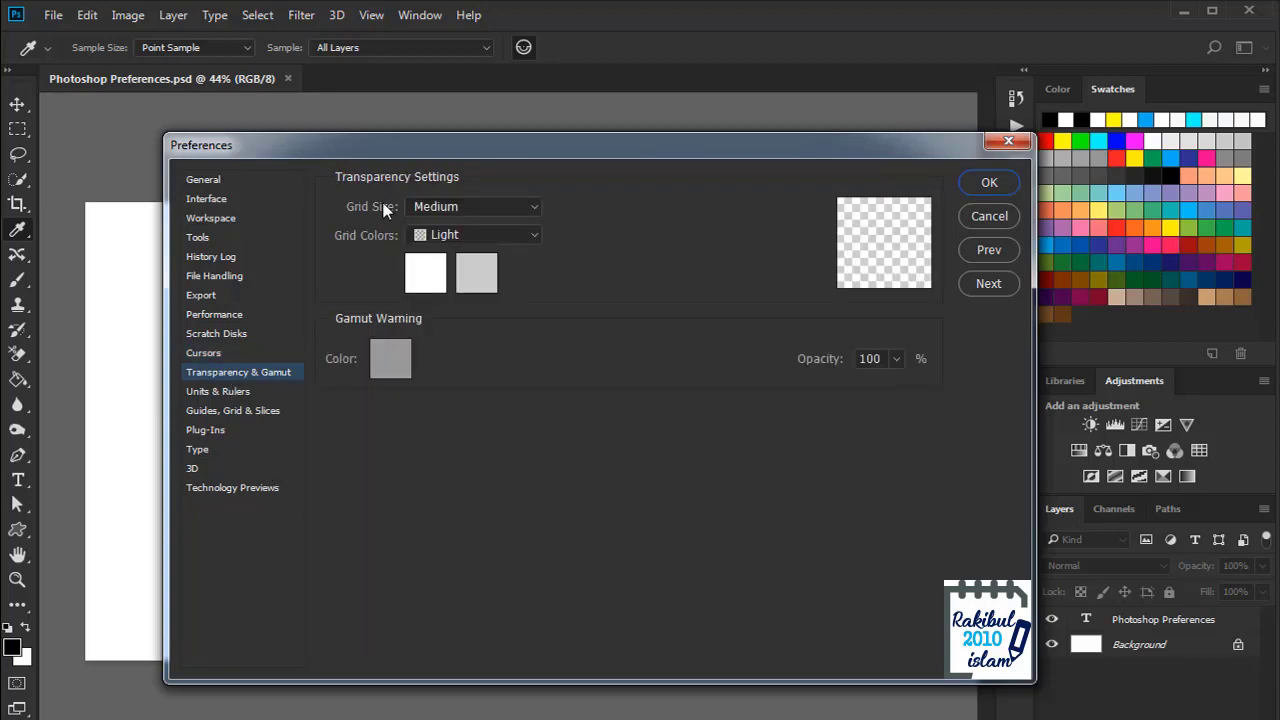
{"action": "left_click", "coordinate": [450, 238]}
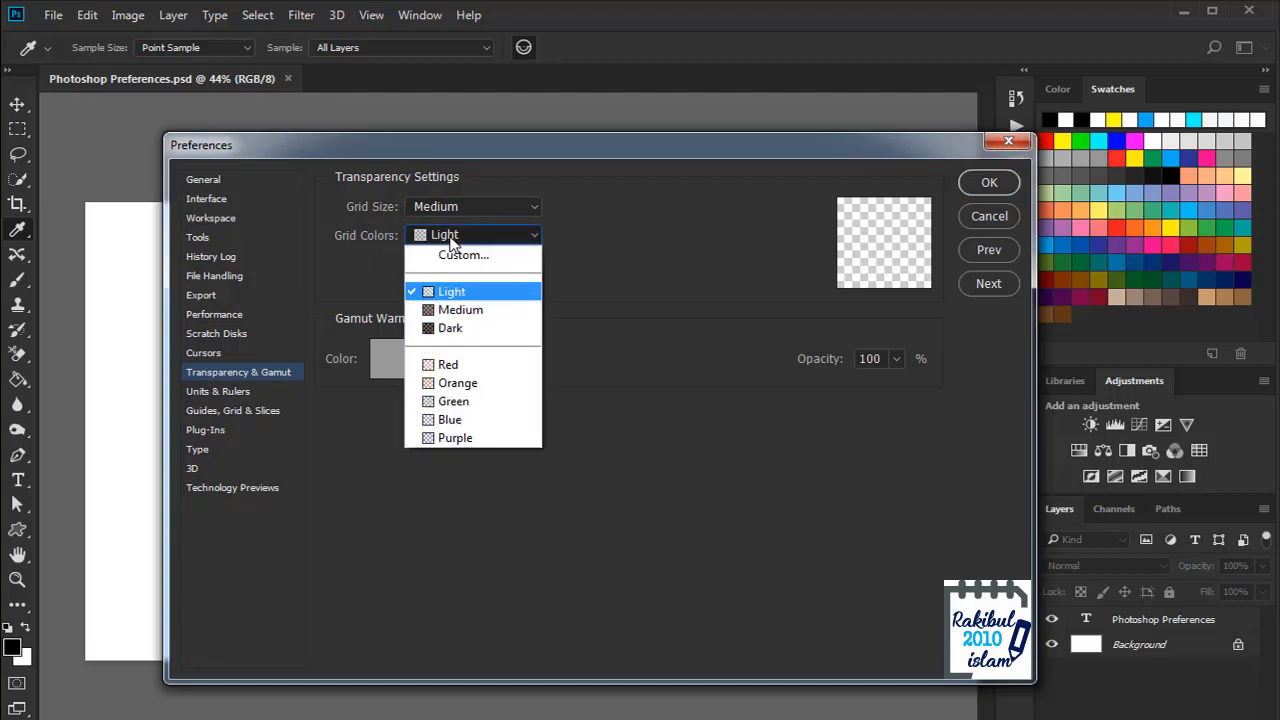
{"action": "left_click", "coordinate": [651, 572]}
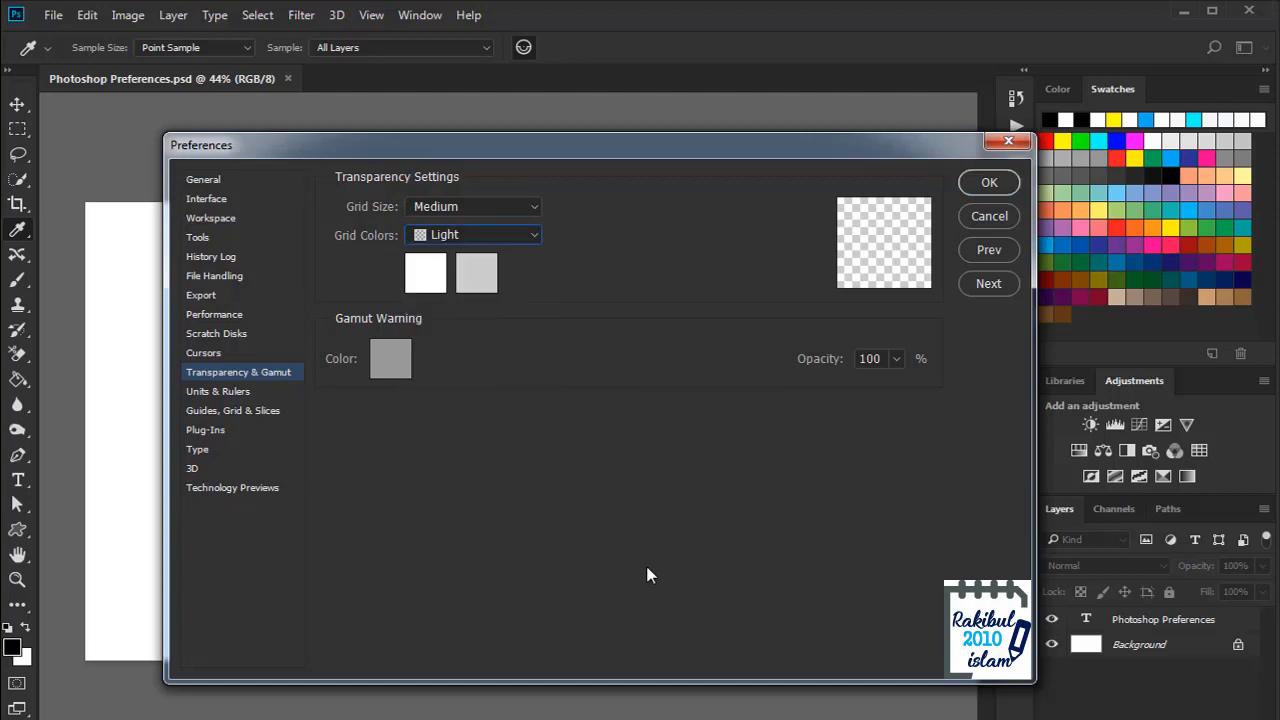
- Toggle Use ESC key to commit text in Type preferences, leaving it unchecked
{"action": "left_click", "coordinate": [240, 396]}
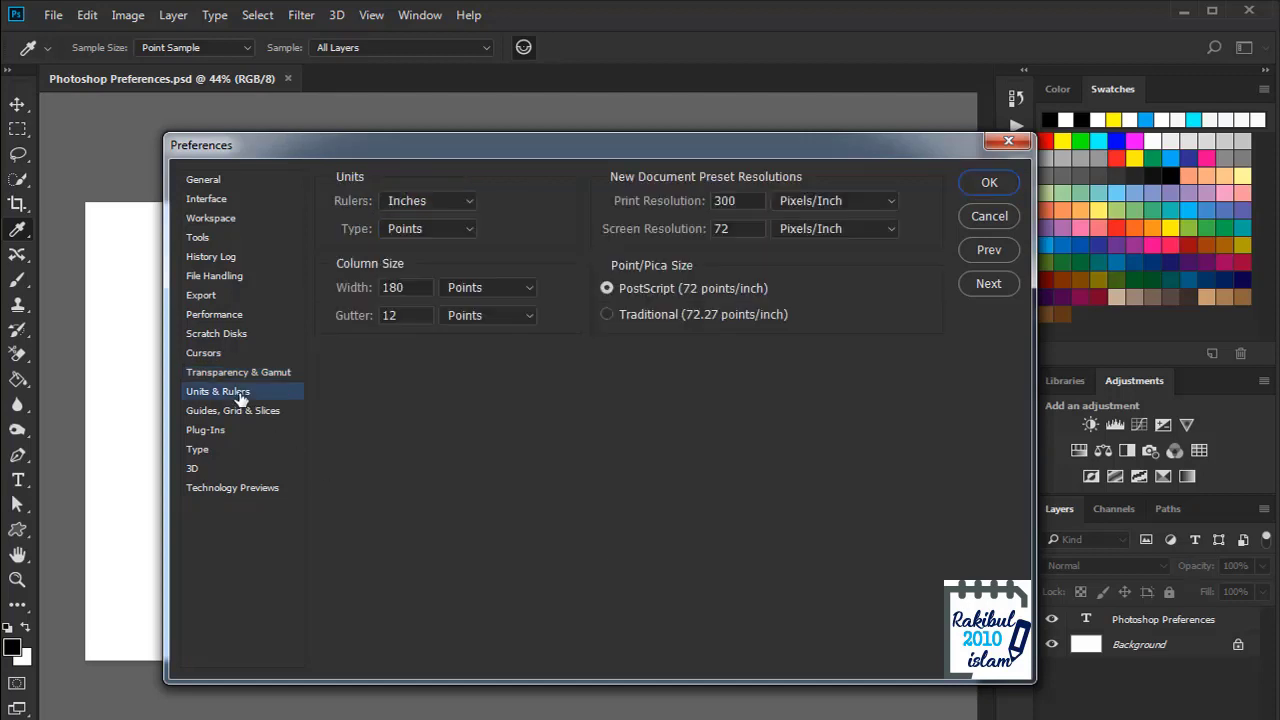
{"action": "left_click", "coordinate": [219, 452]}
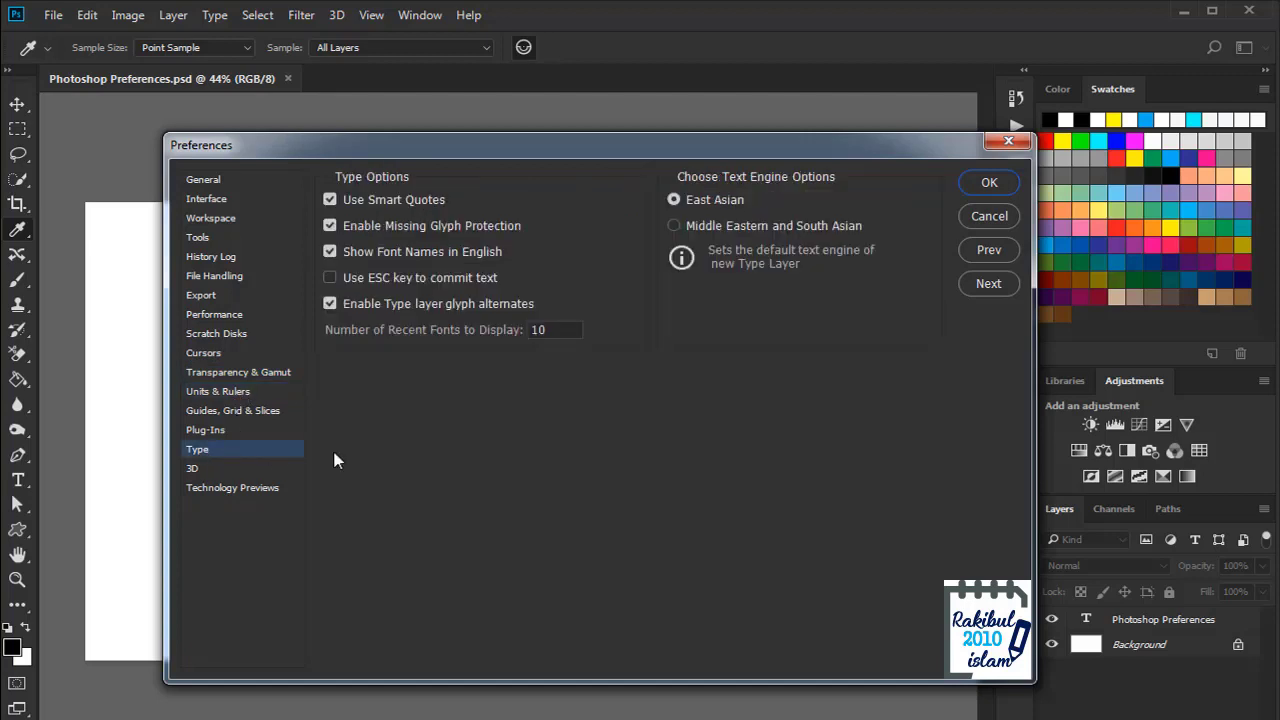
{"action": "left_click", "coordinate": [330, 278]}
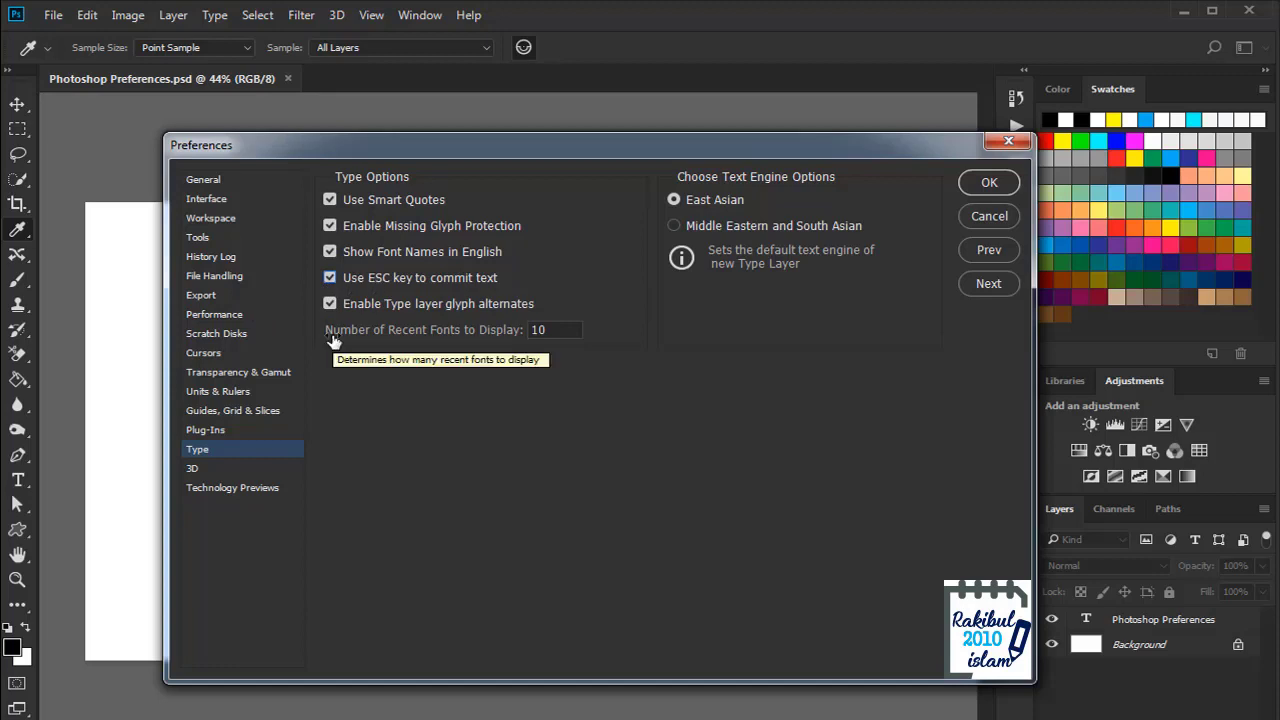
{"action": "left_click", "coordinate": [330, 278]}
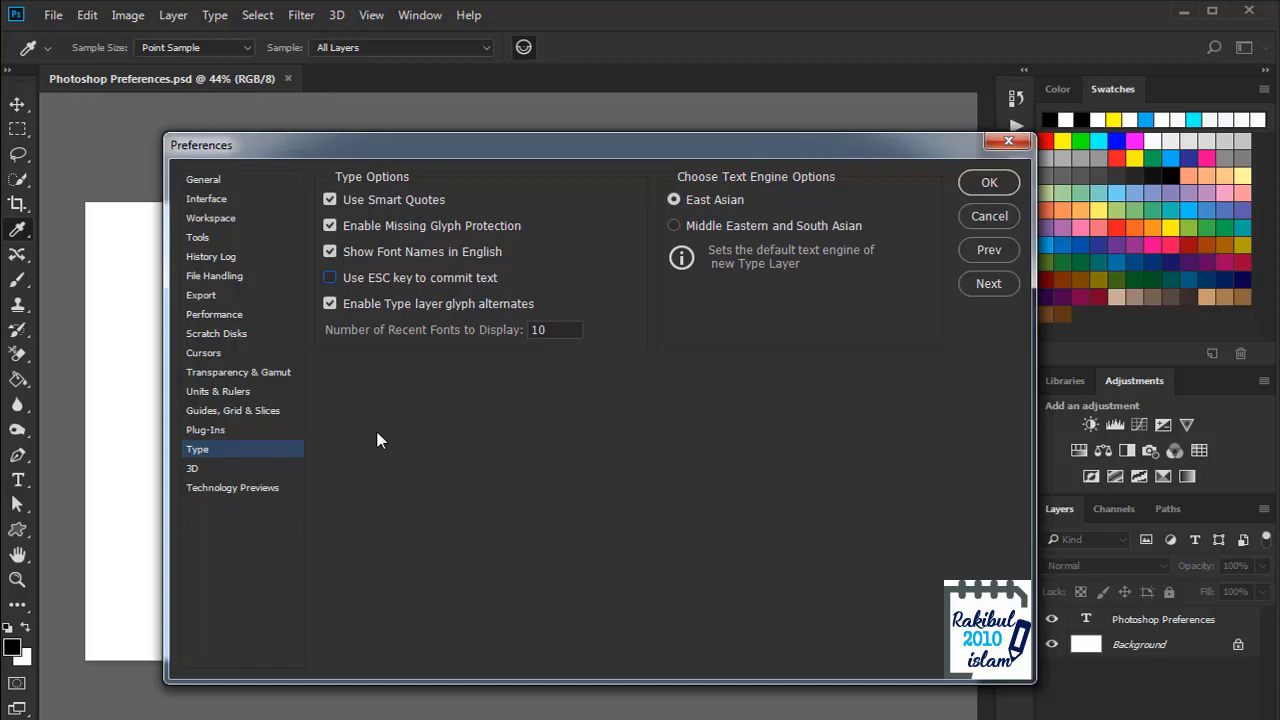
{"action": "left_click", "coordinate": [330, 278]}
{"action": "left_click", "coordinate": [330, 279]}
{"action": "left_click", "coordinate": [980, 182]}
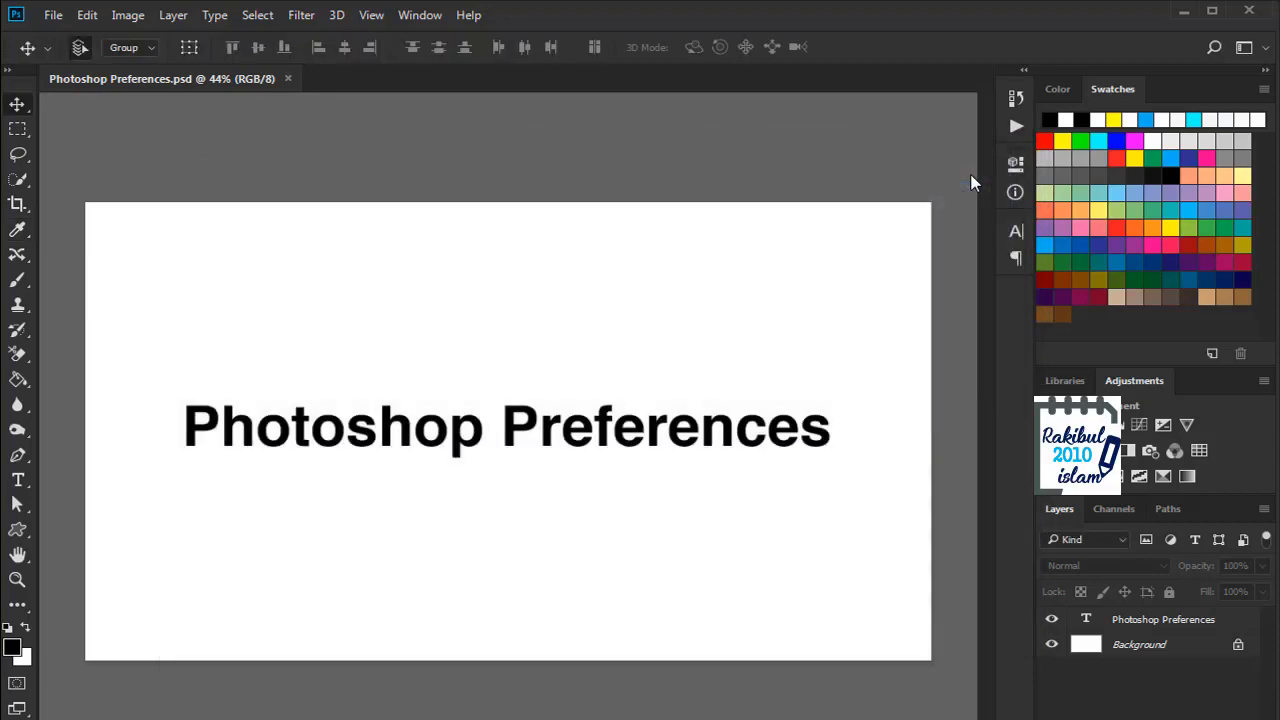
{"action": "left_click", "coordinate": [92, 18]}
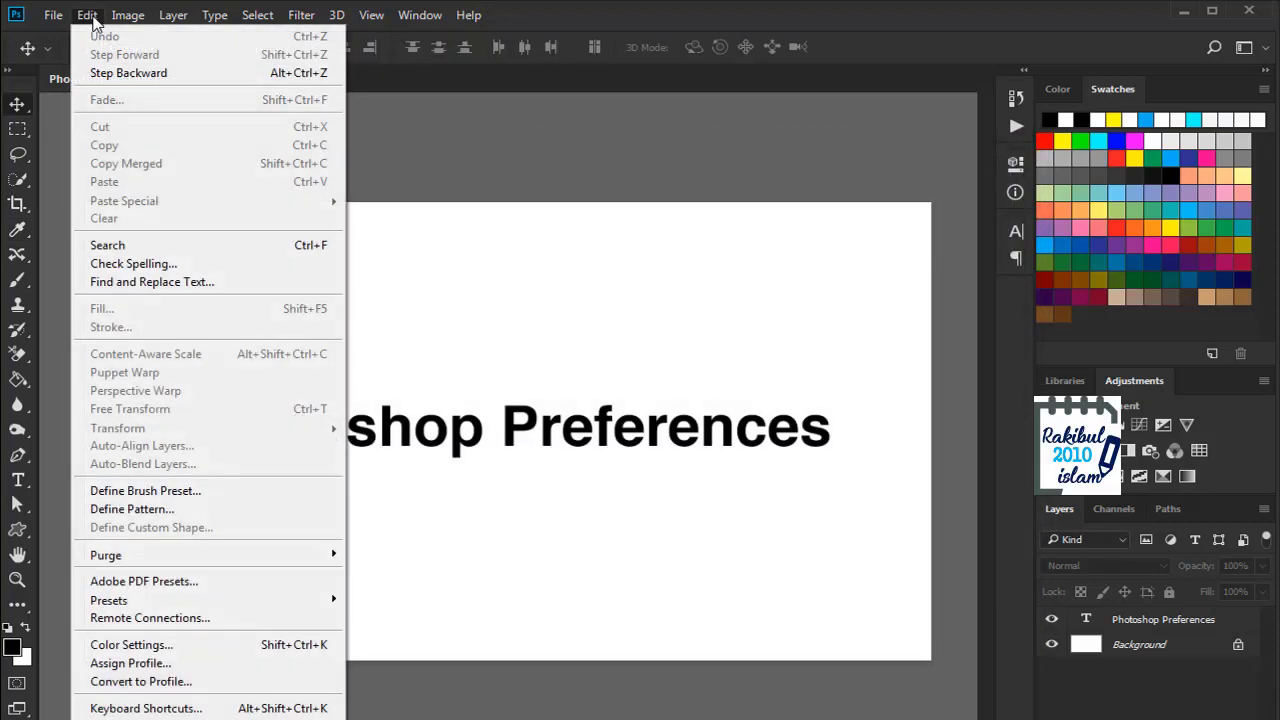
{"action": "left_click", "coordinate": [146, 708]}
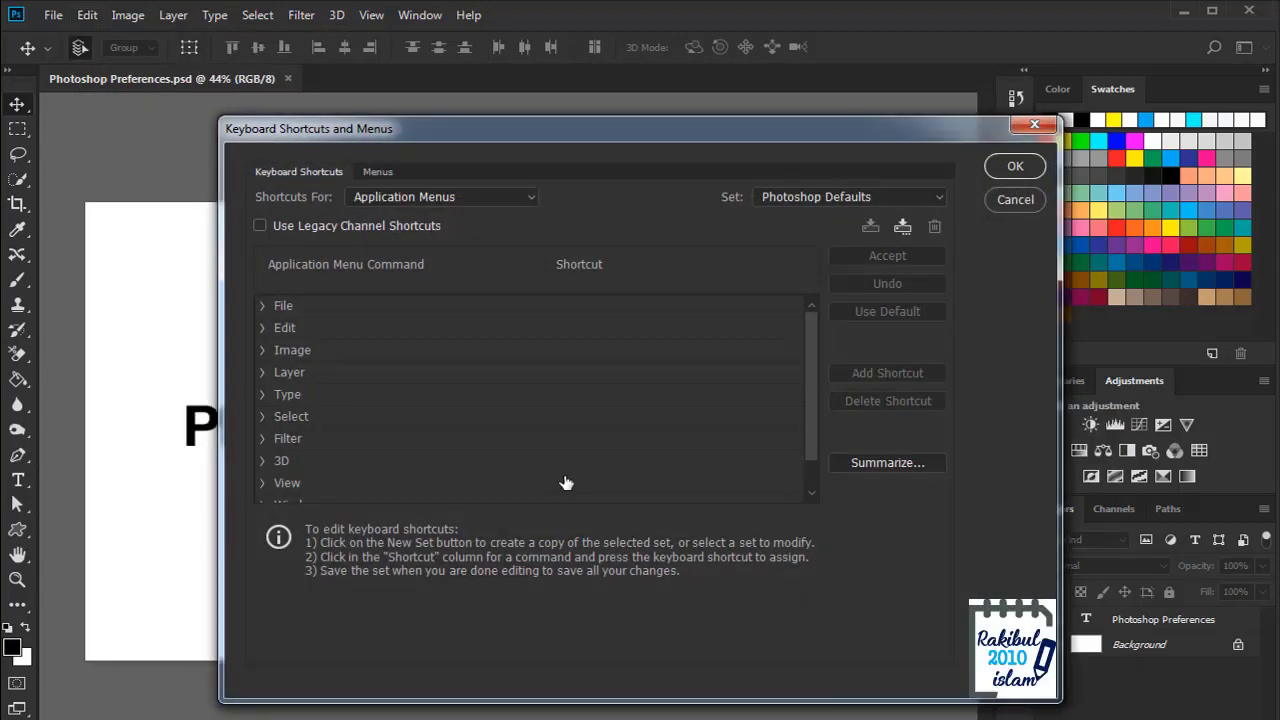
{"action": "left_click", "coordinate": [261, 305]}
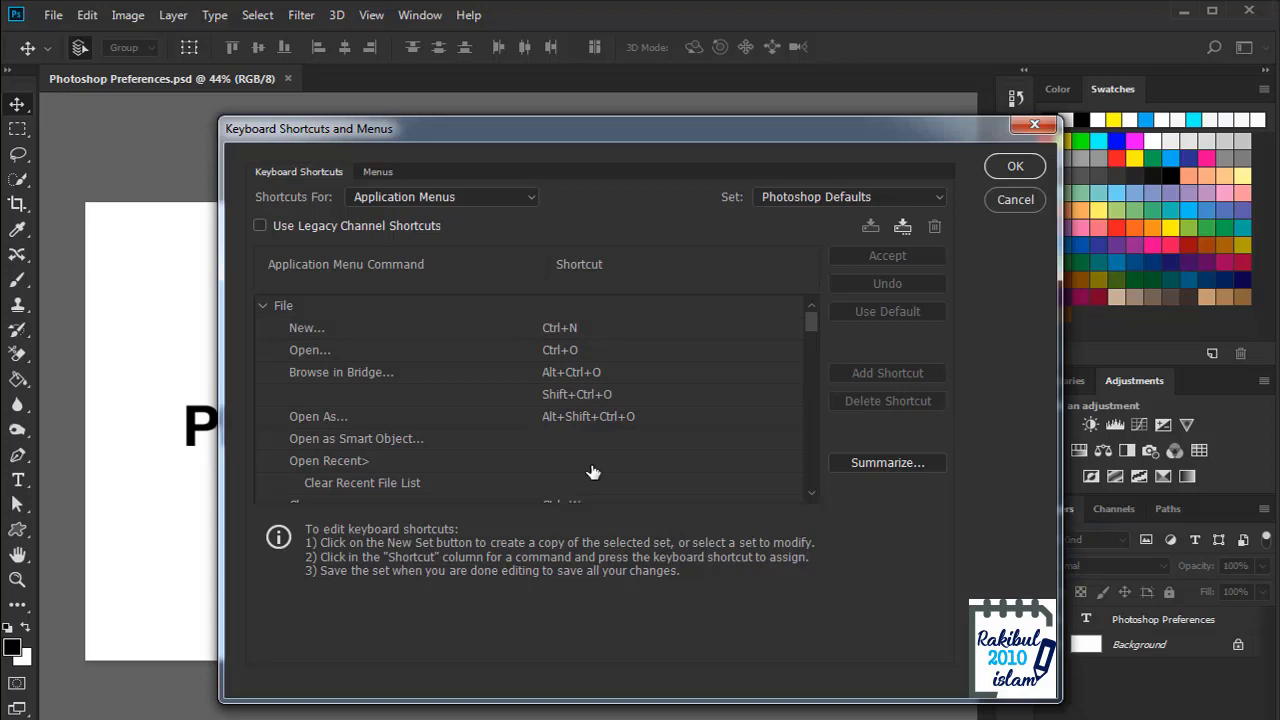
{"action": "left_click", "coordinate": [262, 307]}
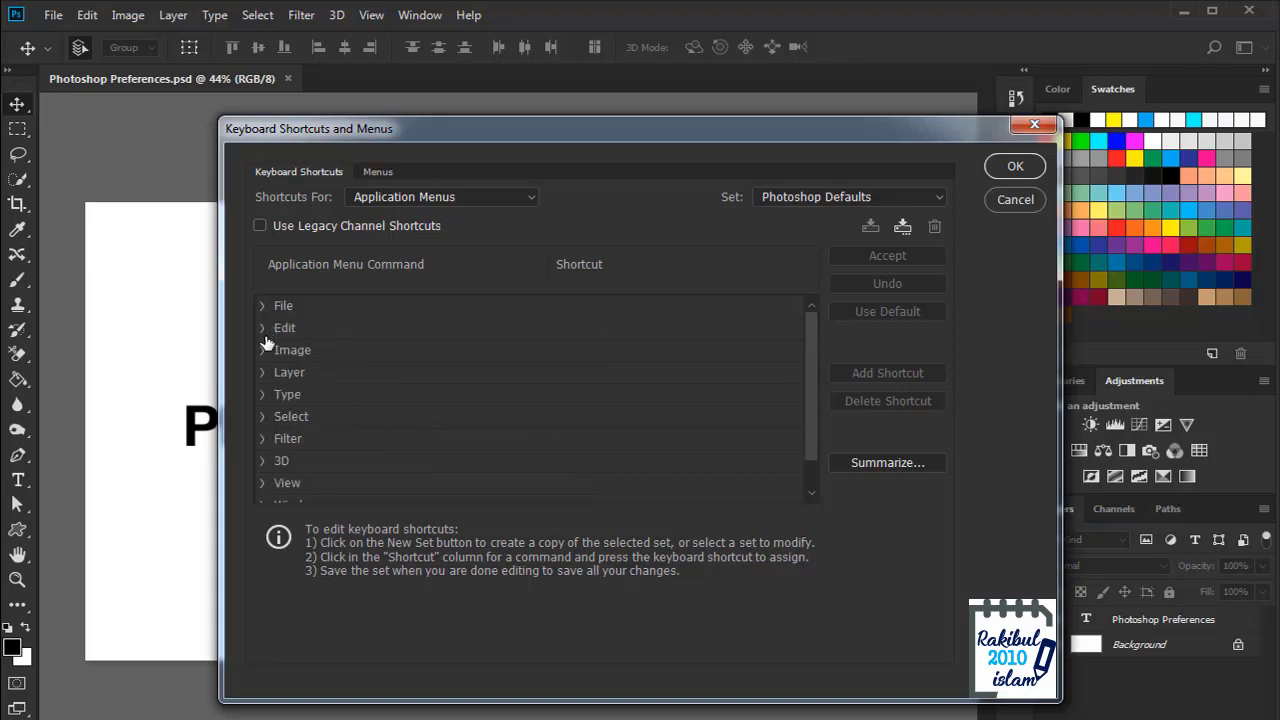
{"action": "left_click", "coordinate": [263, 330]}
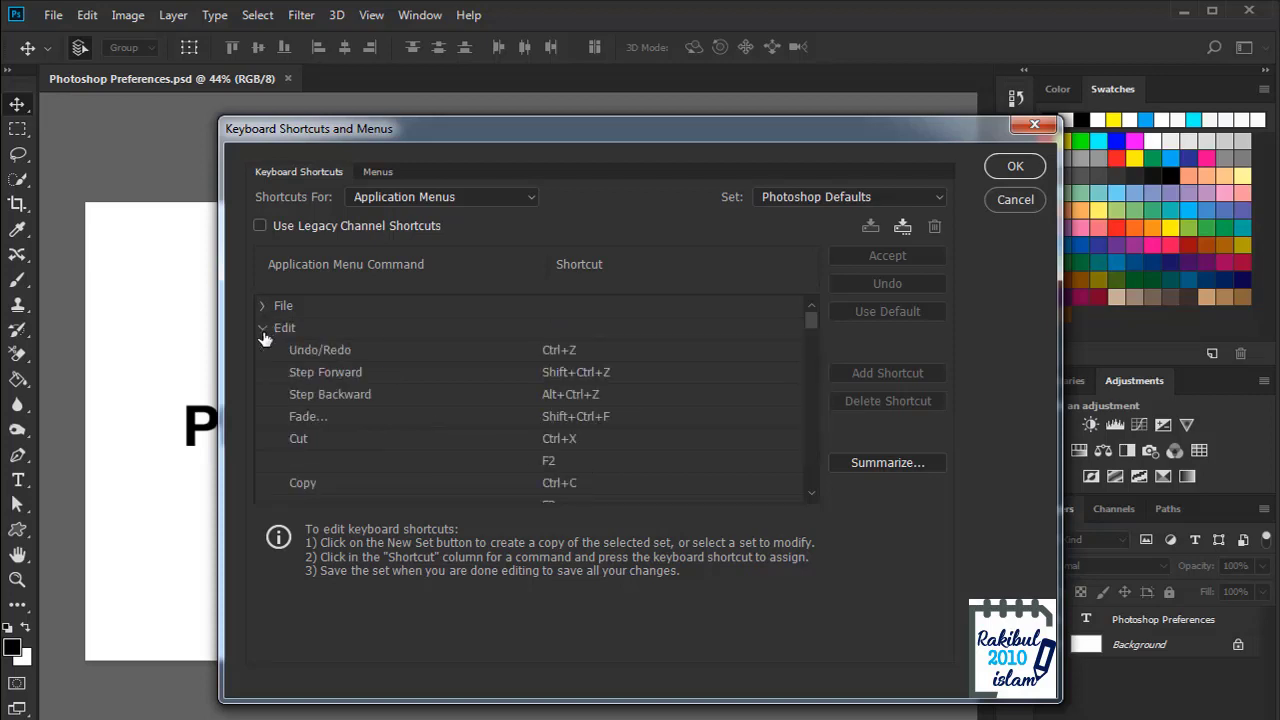
{"action": "left_click", "coordinate": [568, 352]}
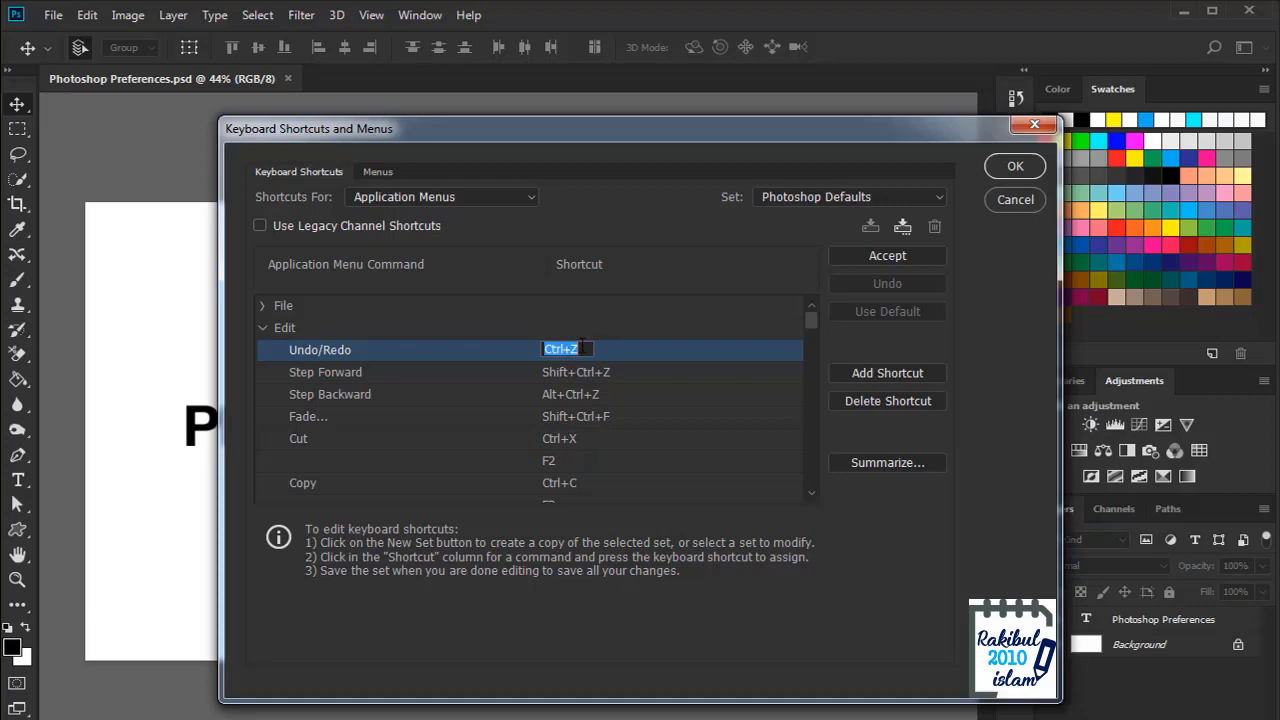
{"action": "left_click", "coordinate": [1005, 204]}
{"action": "left_click", "coordinate": [1005, 204]}
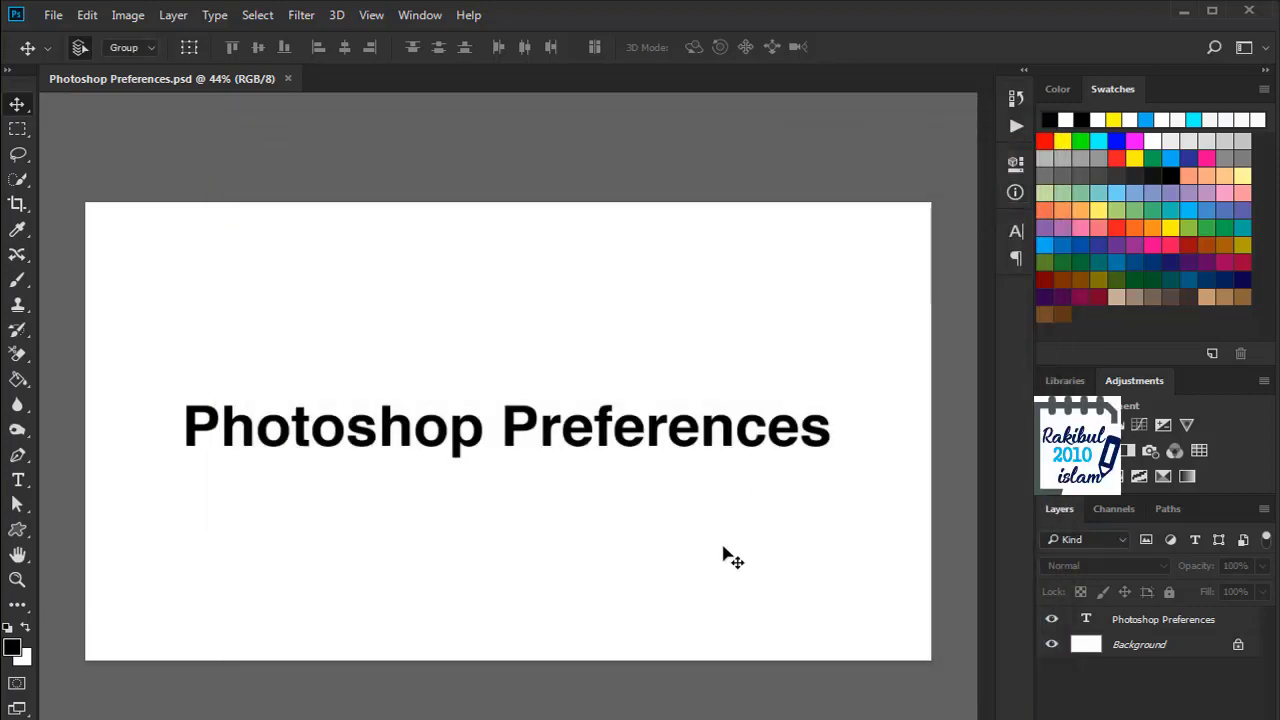